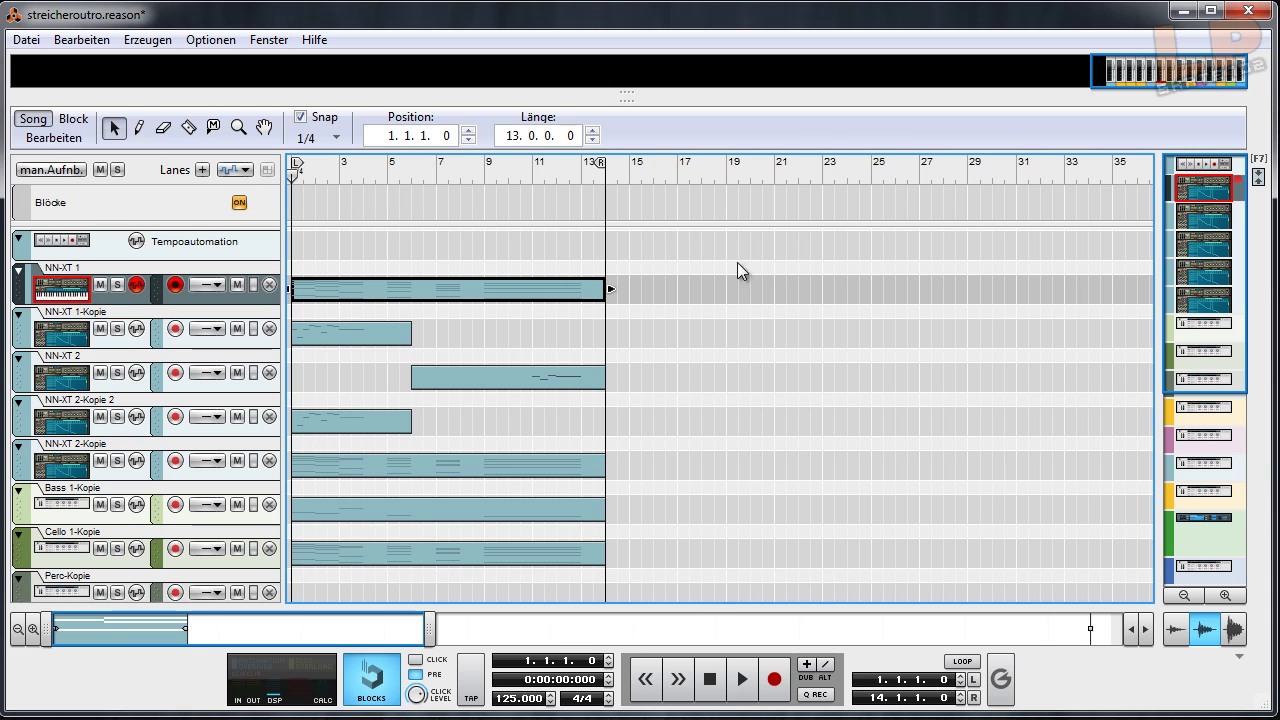
Step: Examine the rack devices from front and back, including the NN-XT samplers and the Bass 1-Kopie Combinator, and return to the sequencer
left_click(771, 263)
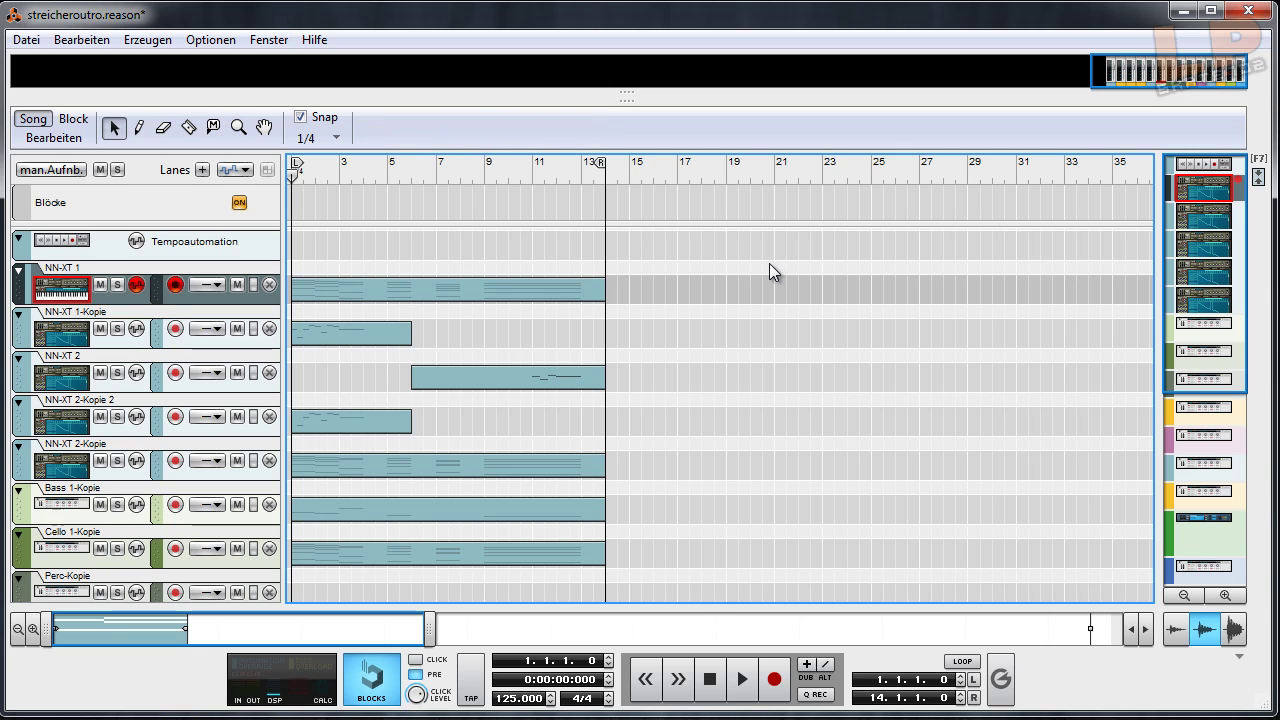
key("F6")
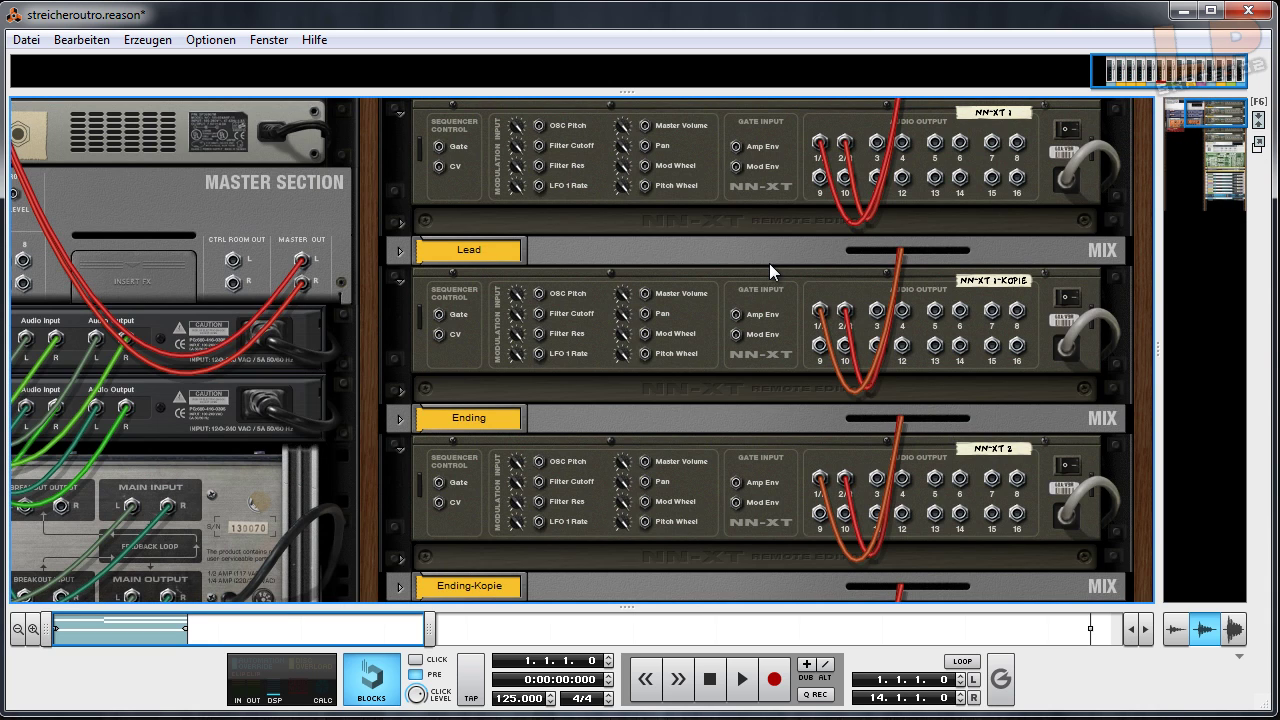
key("Tab")
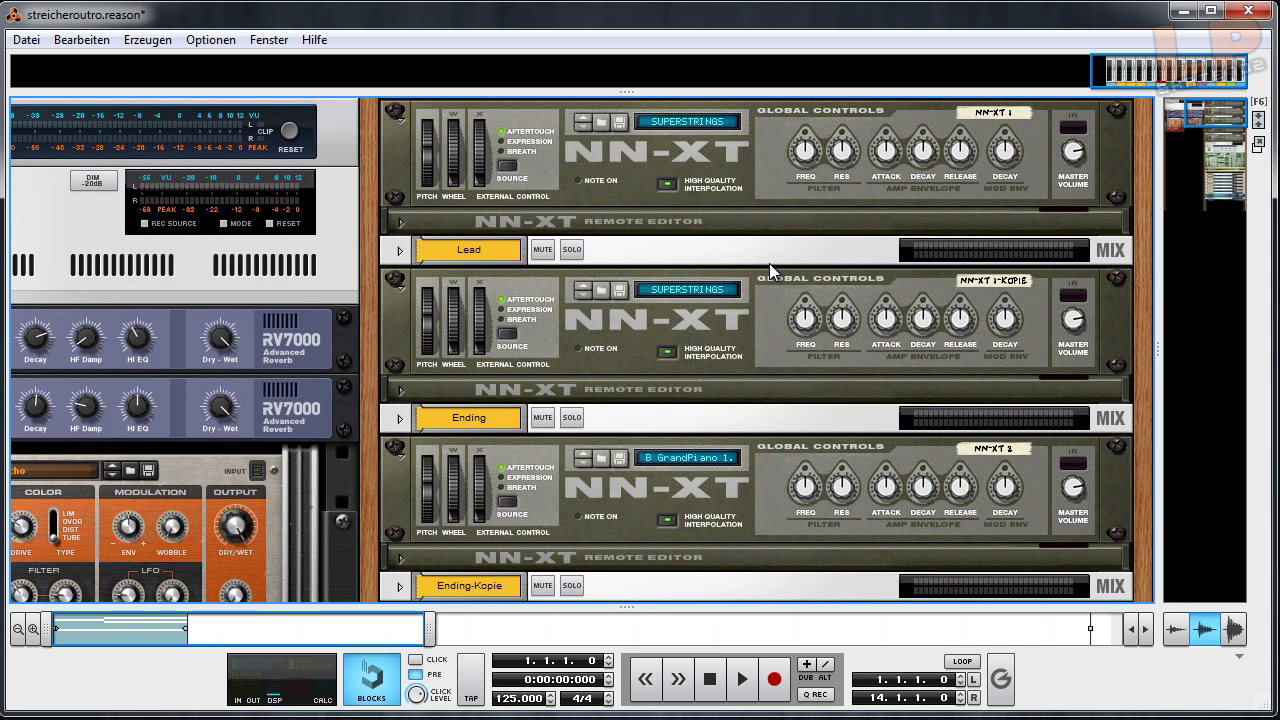
scroll(1188, 369, "down", 4)
scroll(1143, 422, "up", 2)
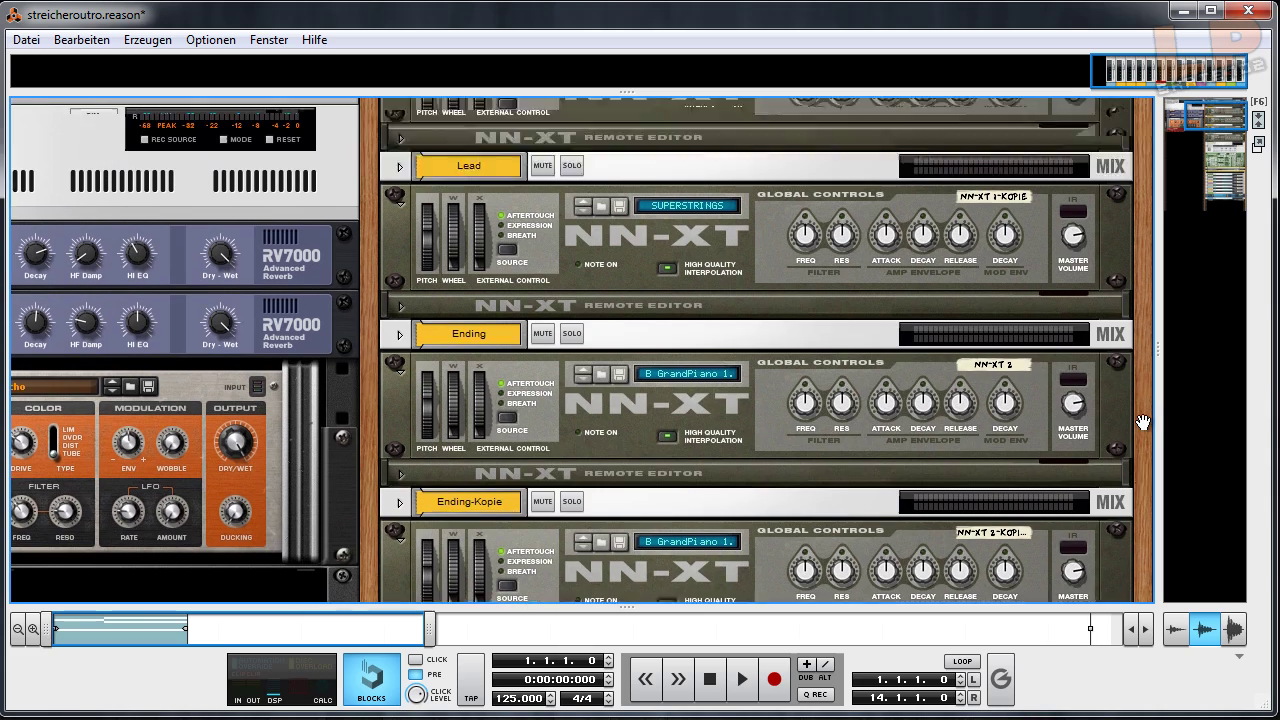
key("Tab")
scroll(911, 415, "down", 10)
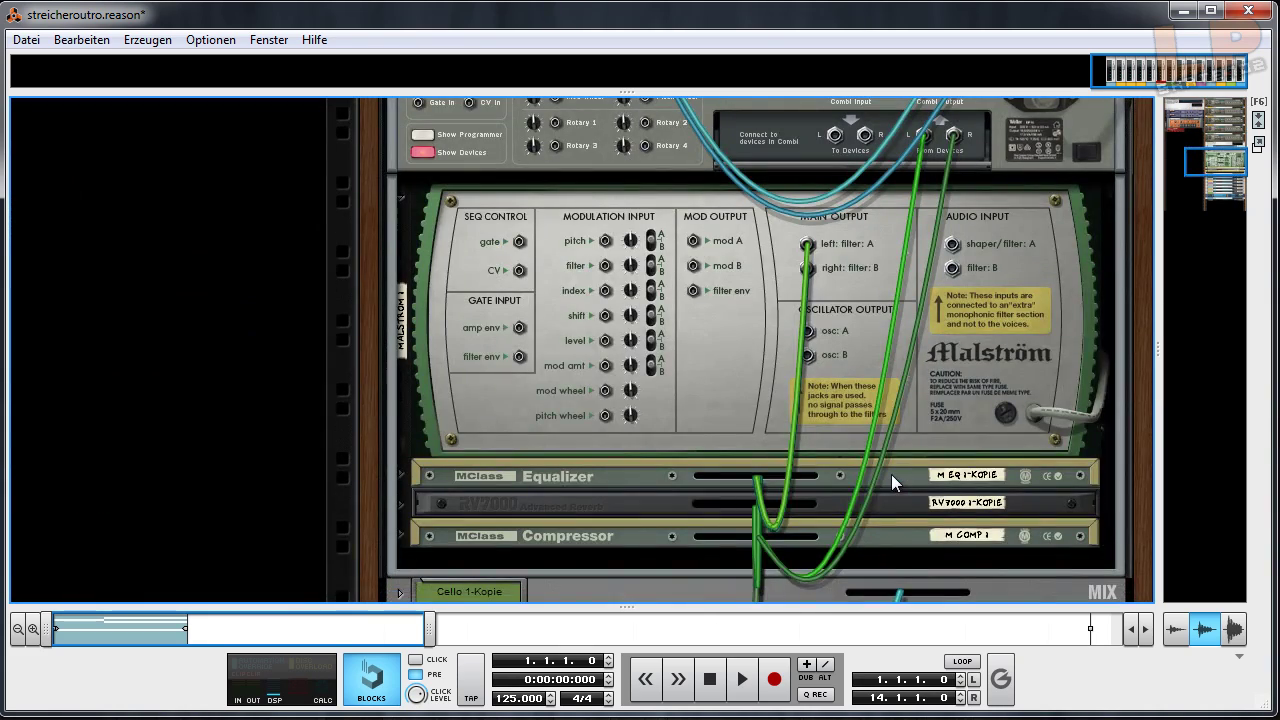
scroll(890, 474, "up", 3)
key("Tab")
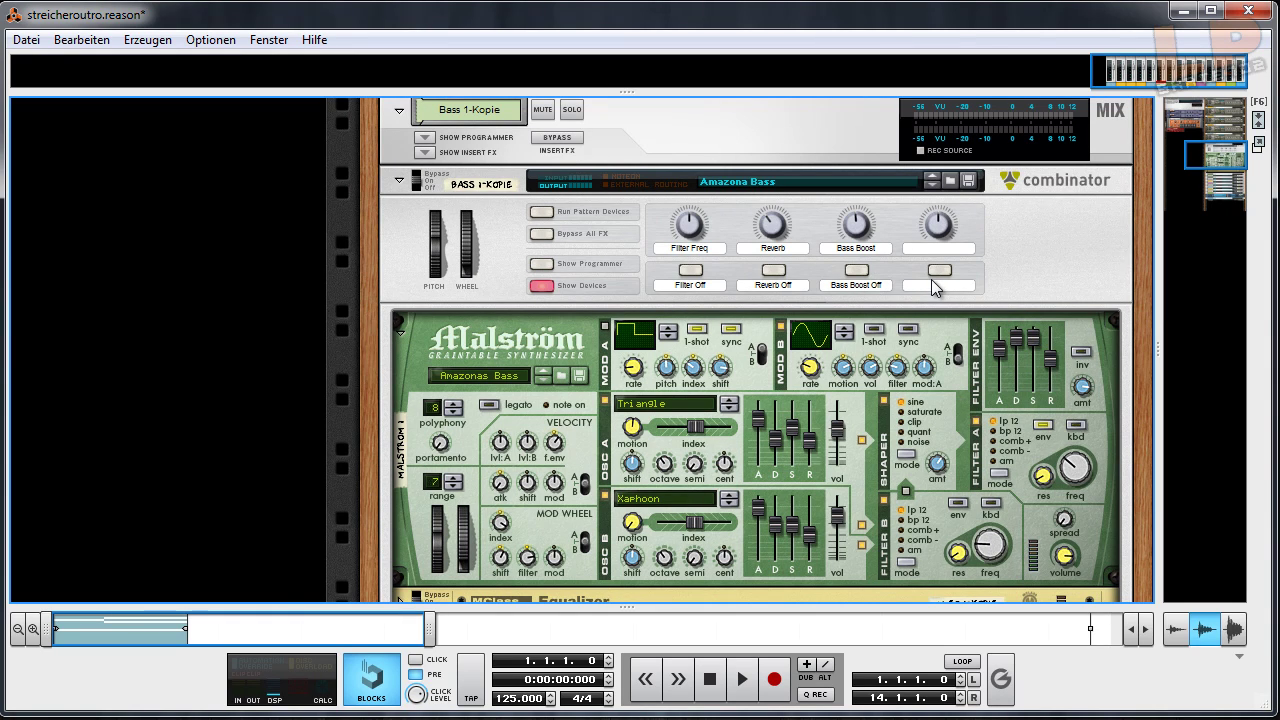
scroll(967, 326, "down", 2)
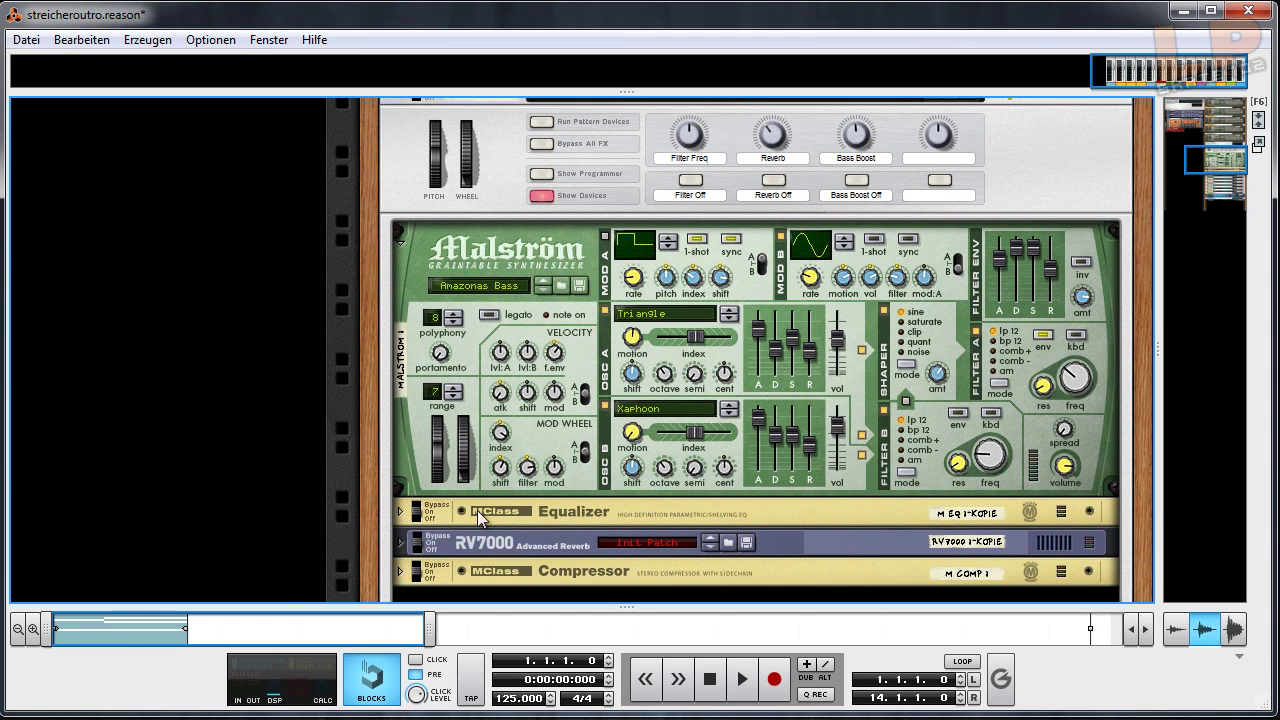
scroll(508, 362, "up", 2)
scroll(508, 362, "up", 1)
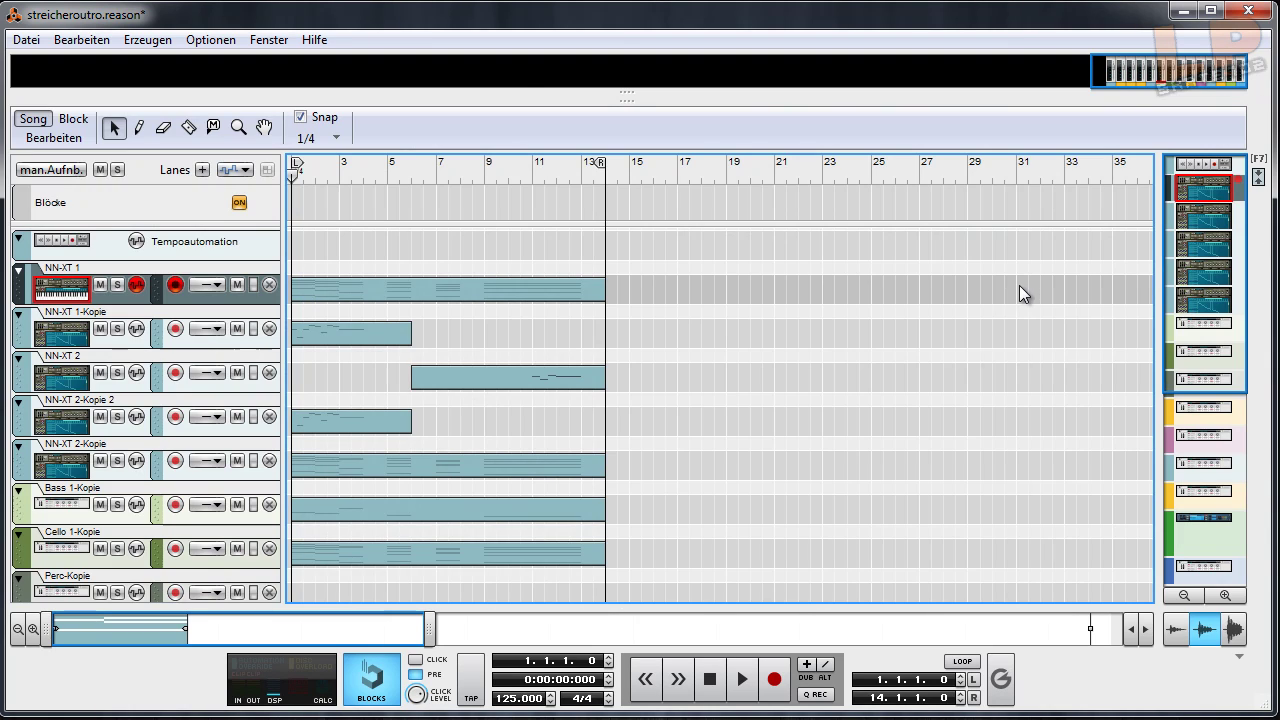
key("F7")
Step: Look through the mixer's channel strips from the upper sections down to the faders, and return to the sequencer
key("F5")
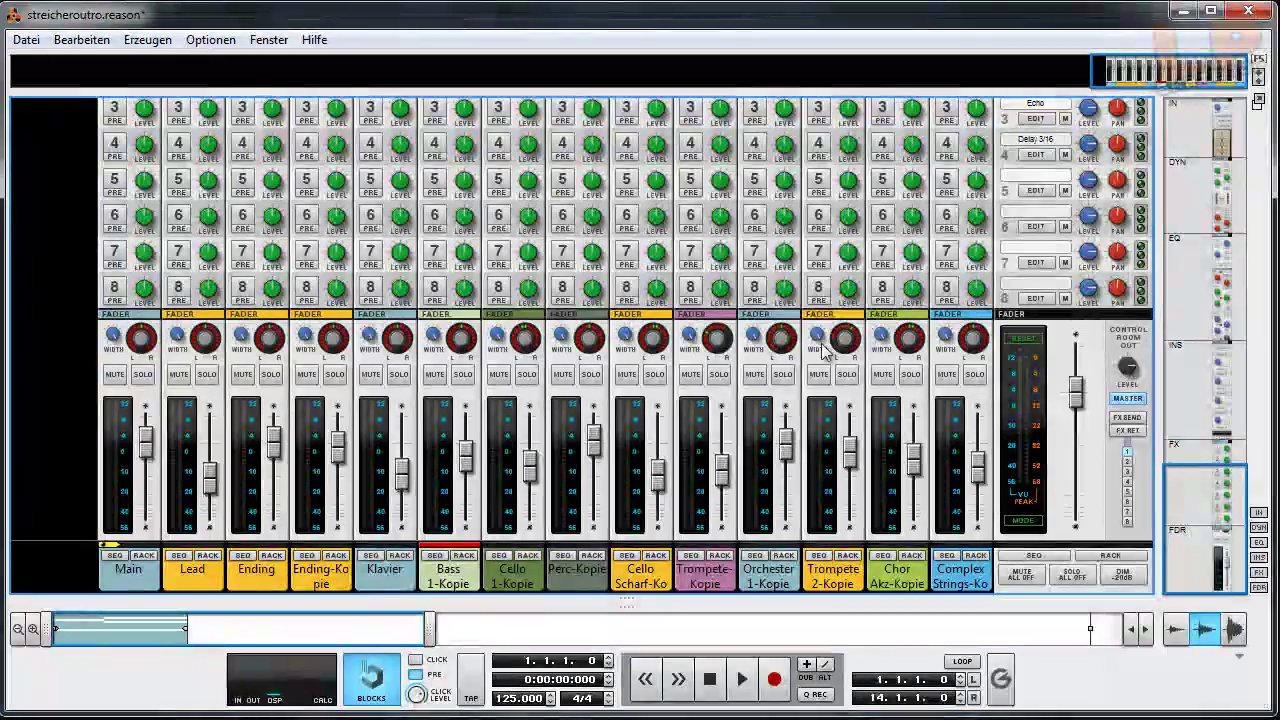
scroll(1177, 510, "up", 8)
scroll(1171, 508, "down", 4)
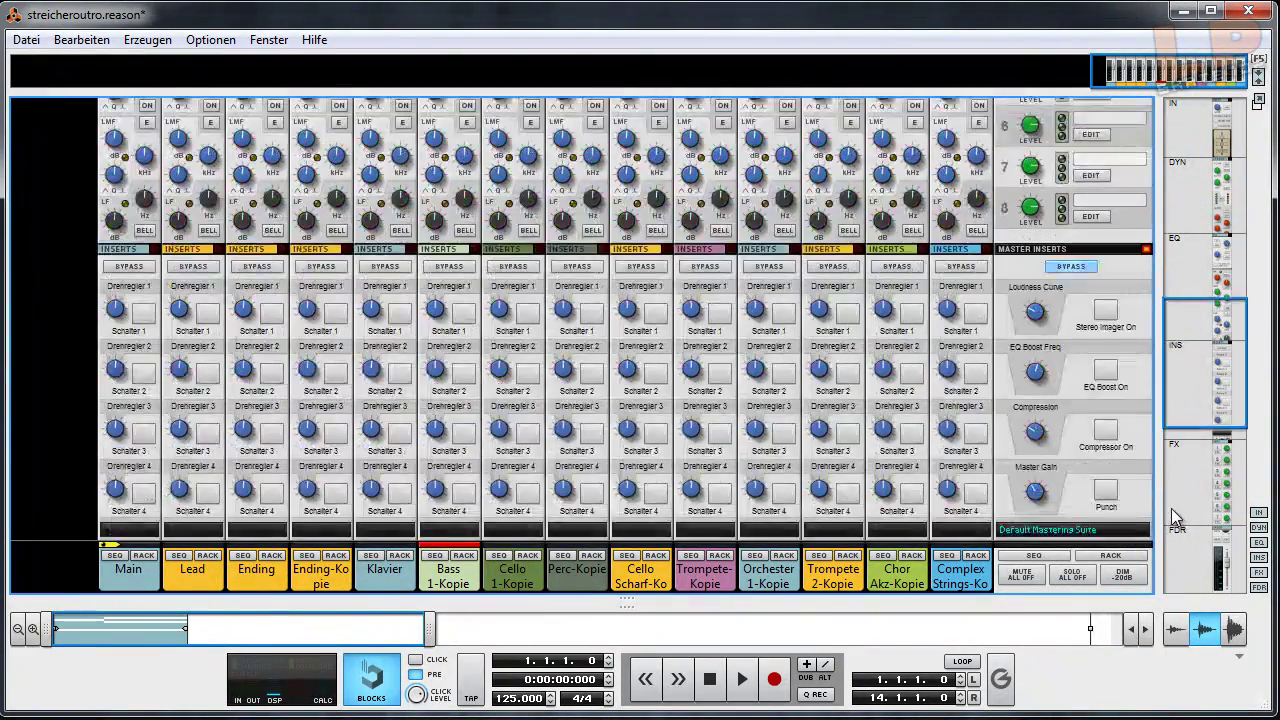
scroll(1170, 508, "down", 4)
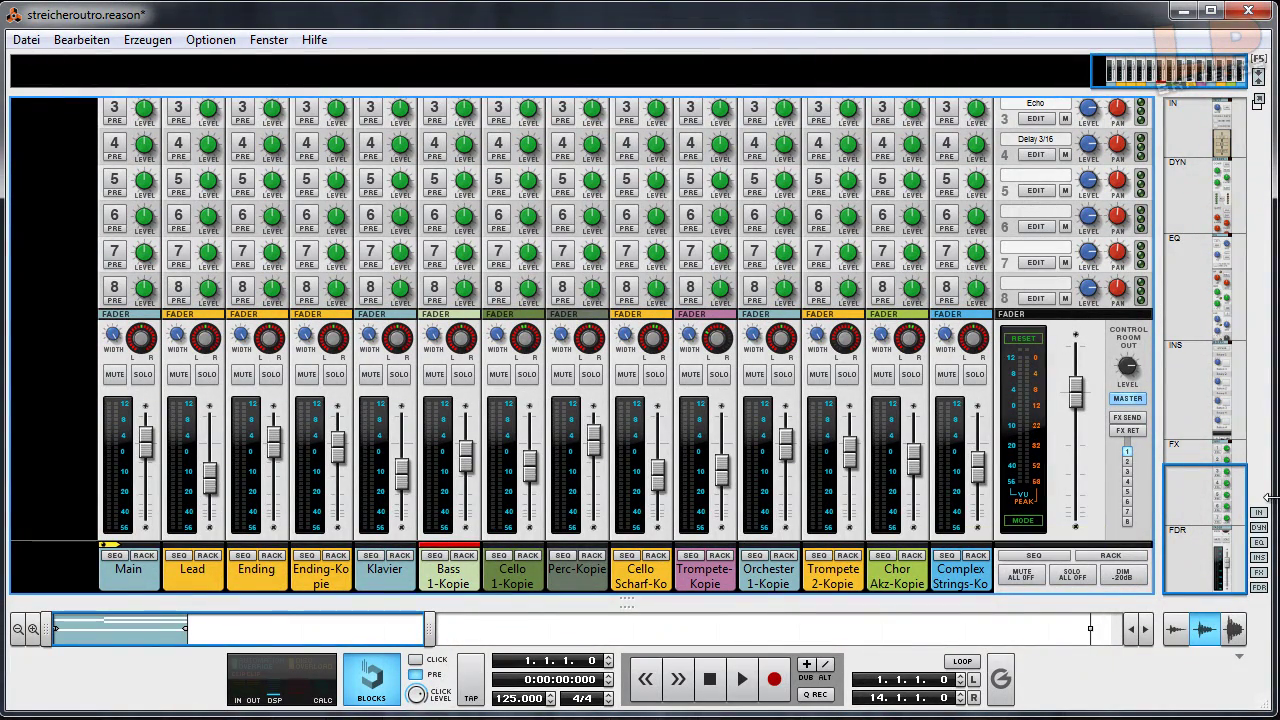
key("F5")
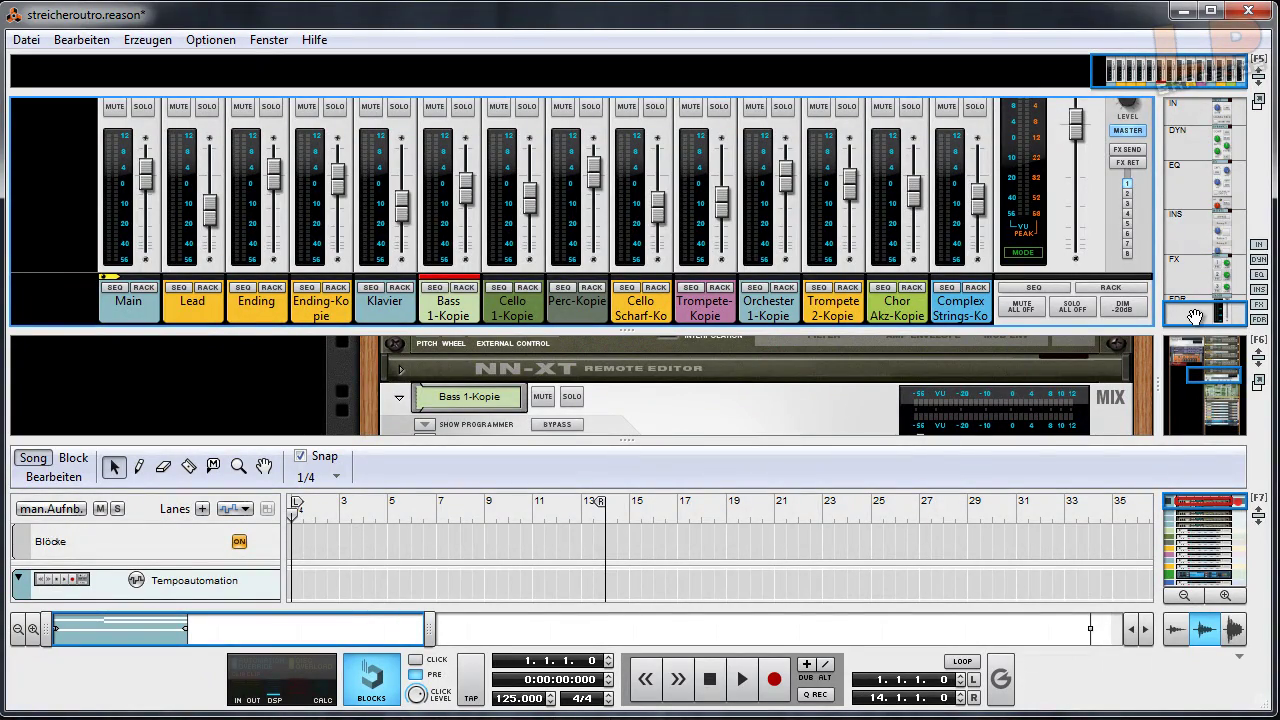
key("F5")
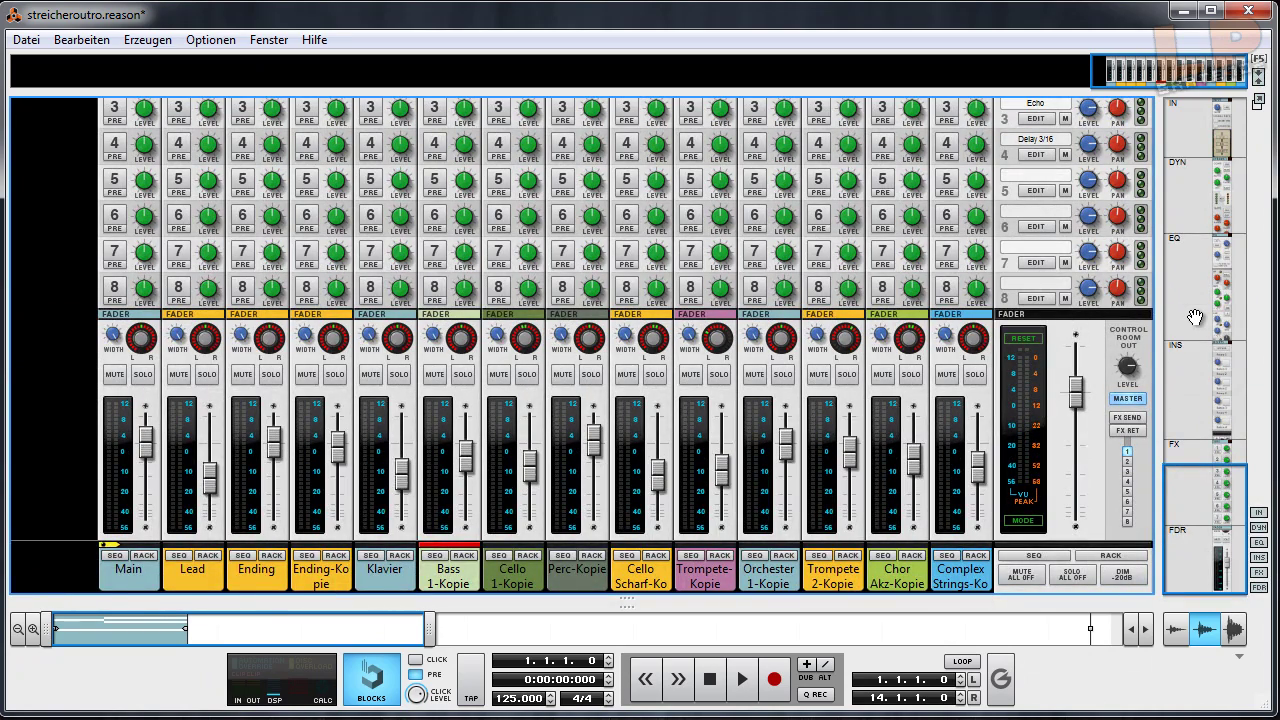
key("F7")
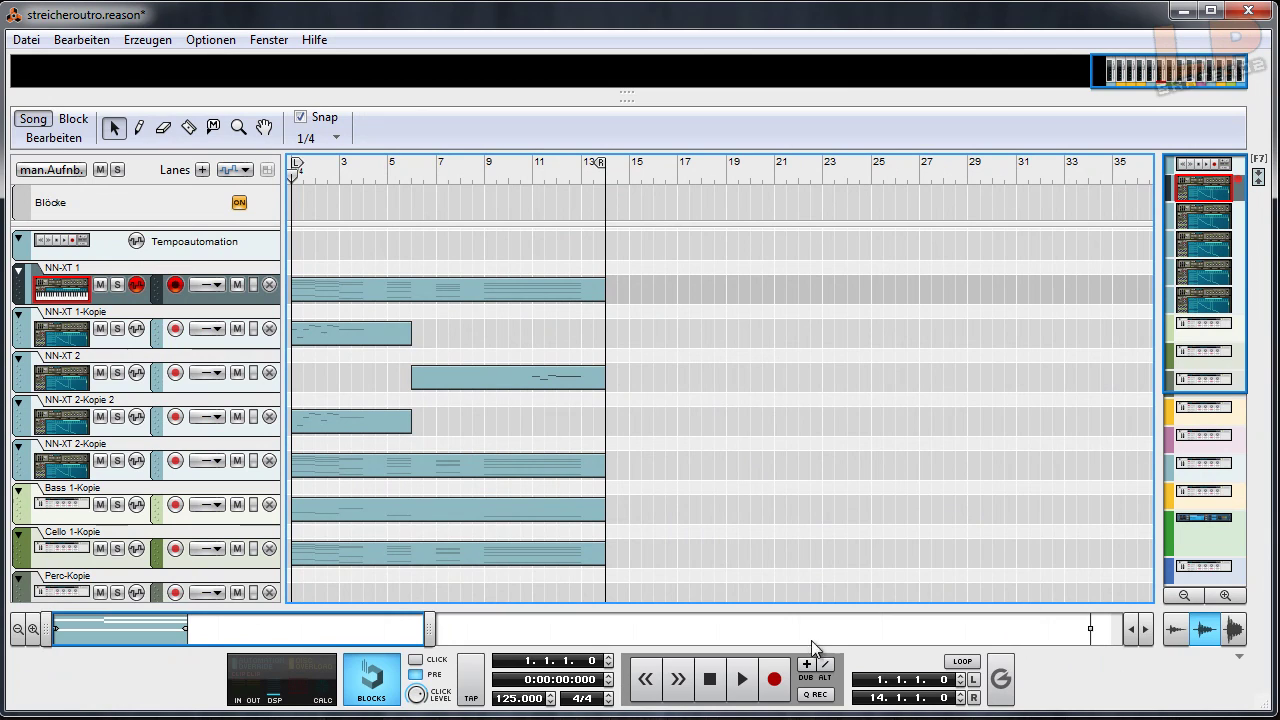
Step: Play the beginning of the song briefly, stop playback and return the song position to the start
left_click(739, 688)
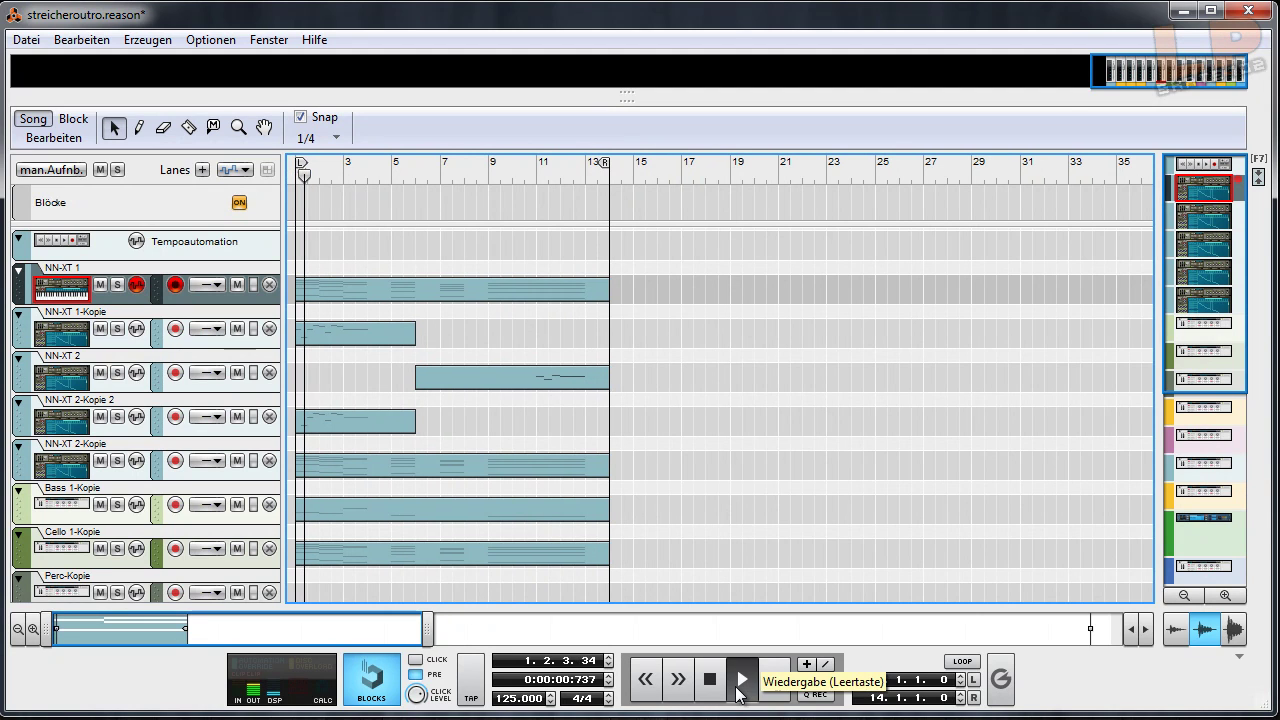
left_click(709, 688)
left_click(709, 688)
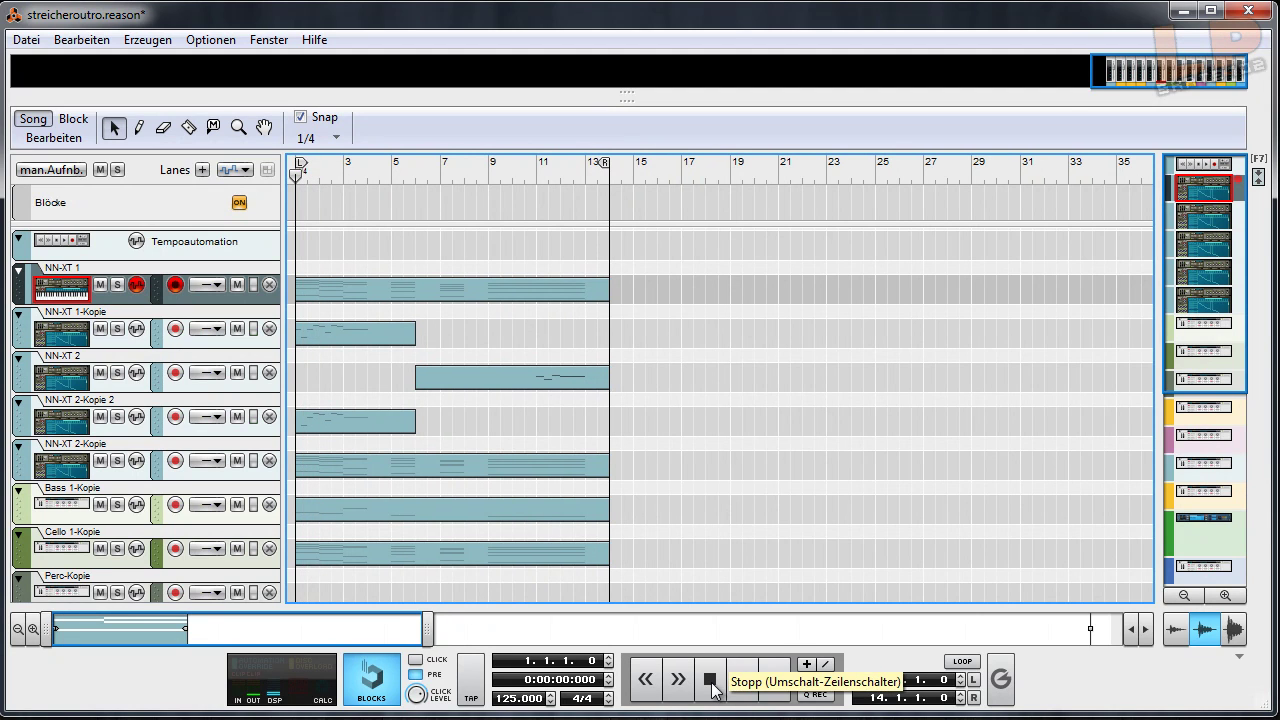
Step: Open the NN-XT 1 clip's notes, undo the last note transposition and return to the arrangement
double_click(321, 290)
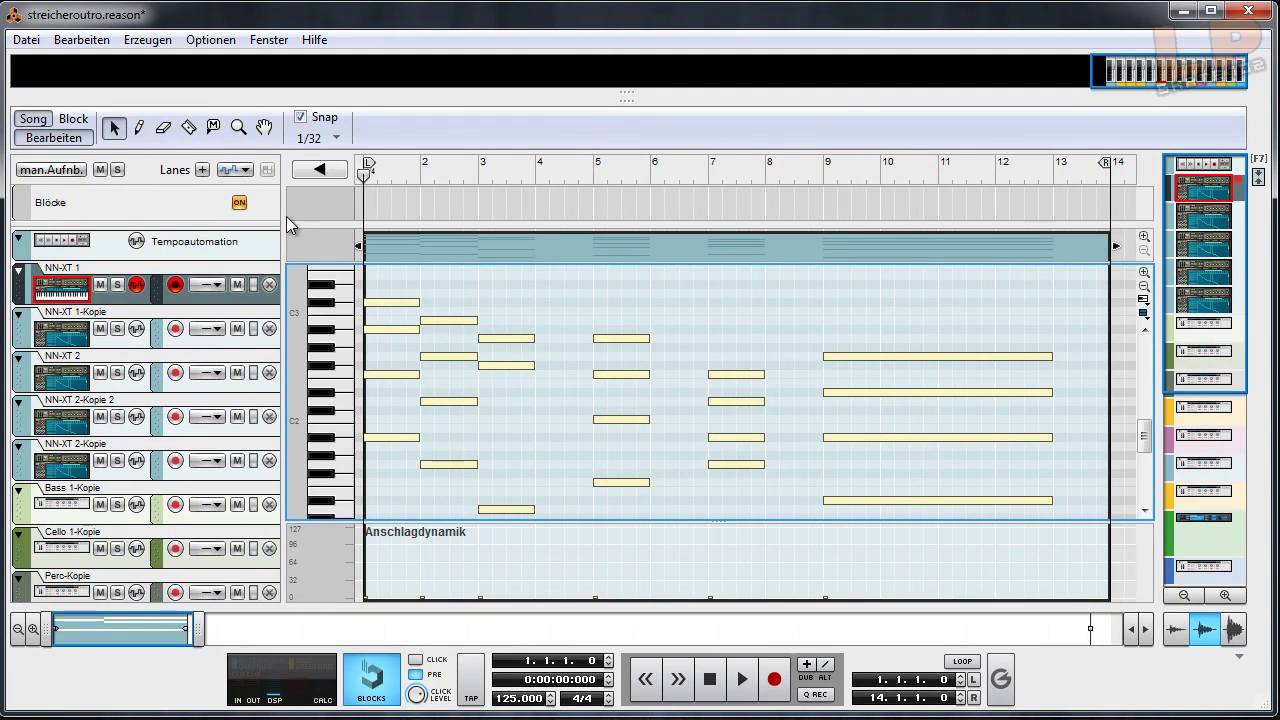
left_click(90, 40)
left_click(98, 62)
left_click(90, 40)
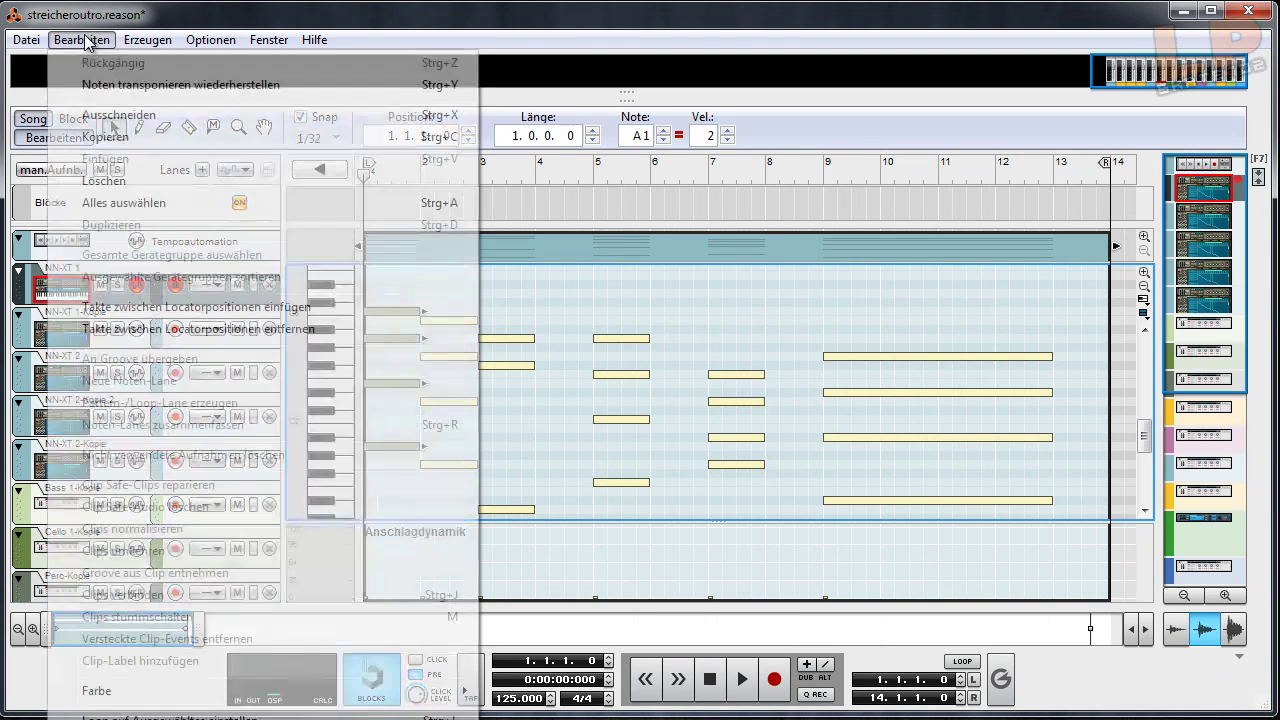
left_click(452, 32)
left_click(58, 139)
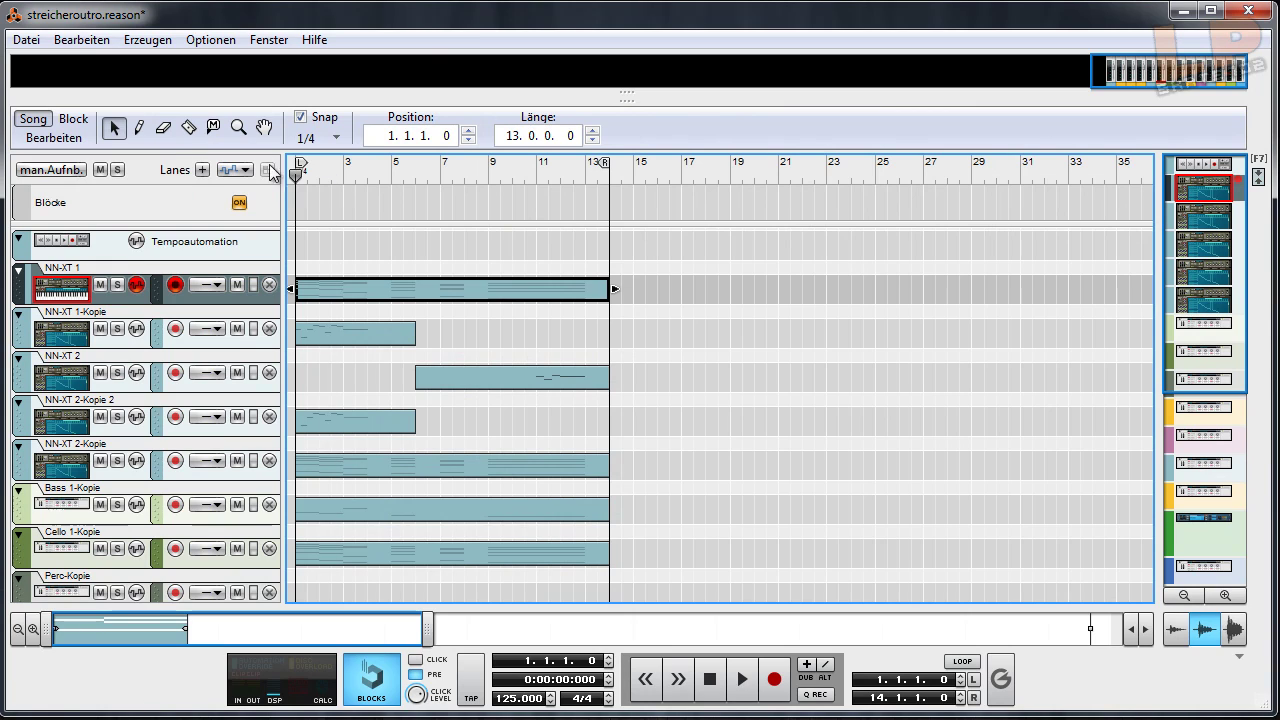
Step: Play the arrangement from bar 1 into bar 4, stop and reset the song position to the start
key("space")
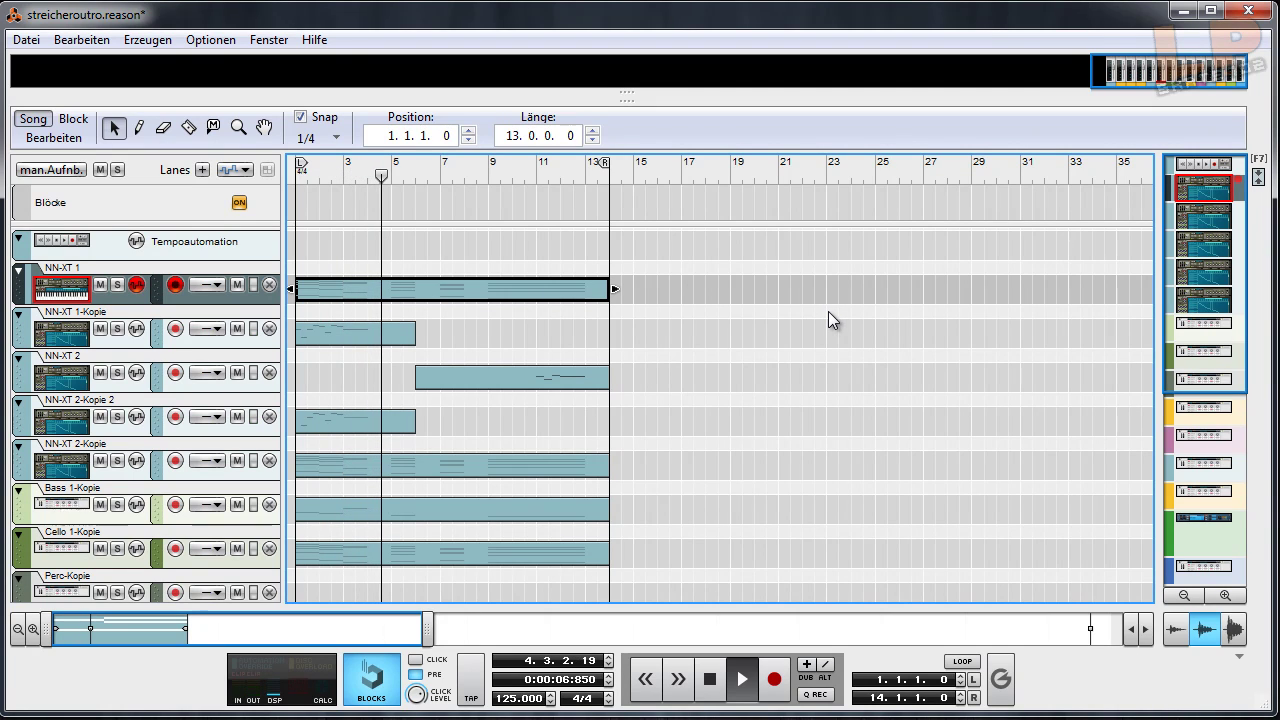
key("space")
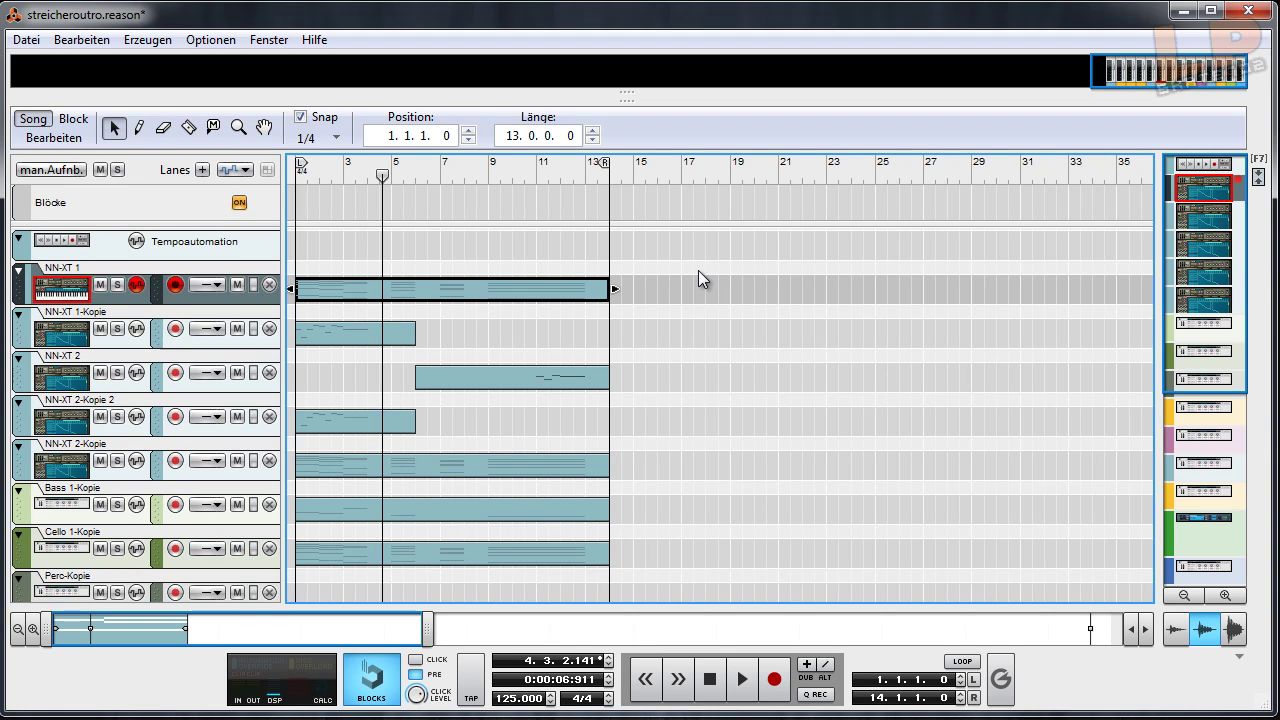
left_click(716, 666)
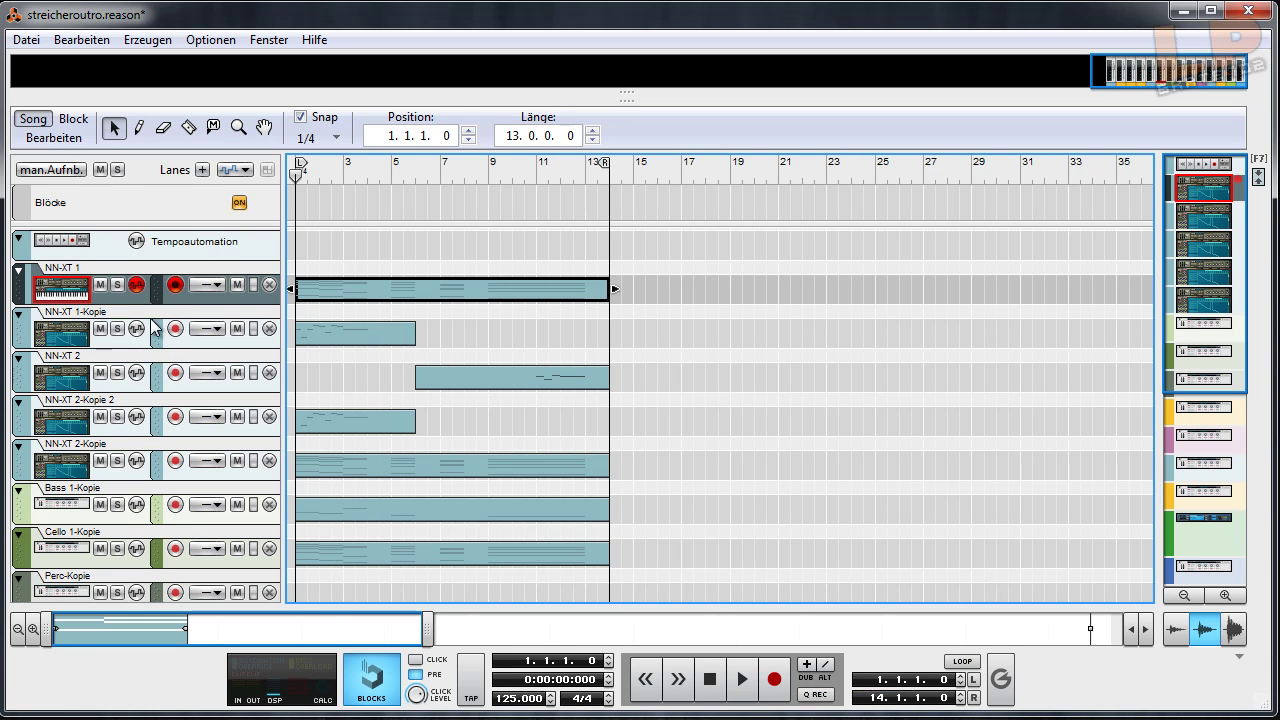
Step: Alternate the active track between NN-XT 2 and NN-XT 1 to compare their sounds, finishing on NN-XT 1
left_click(135, 362)
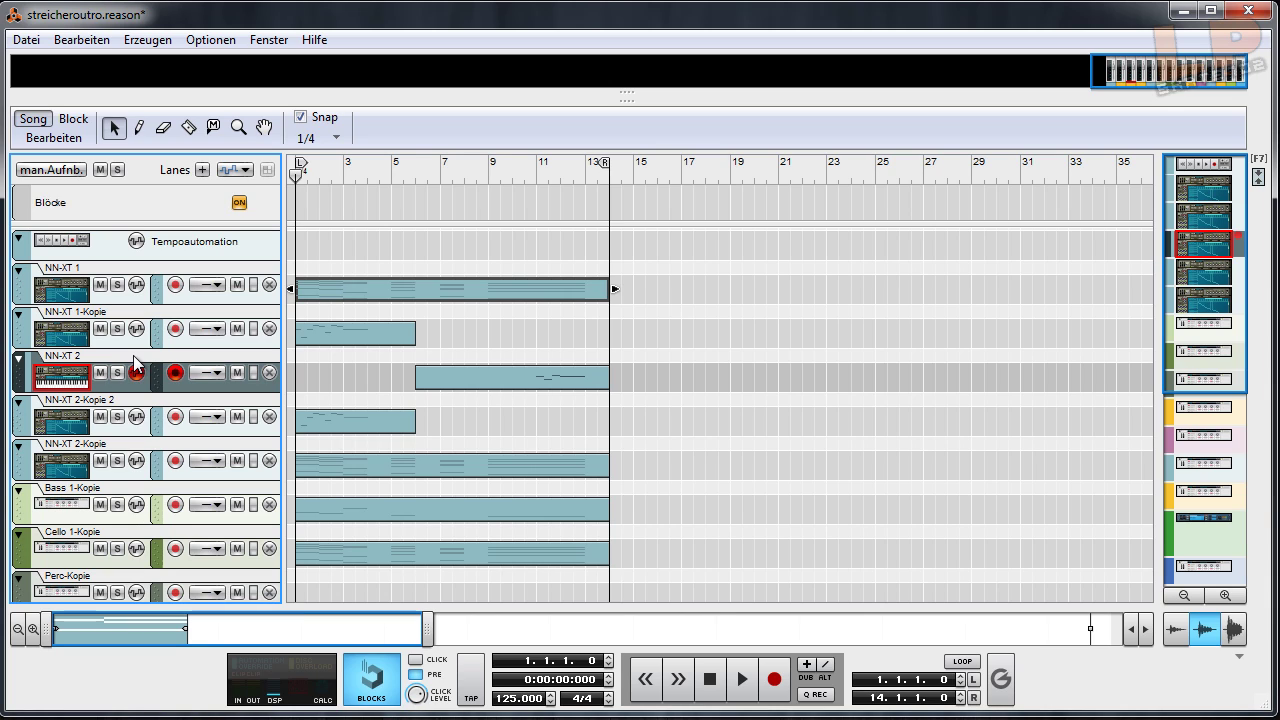
left_click(140, 271)
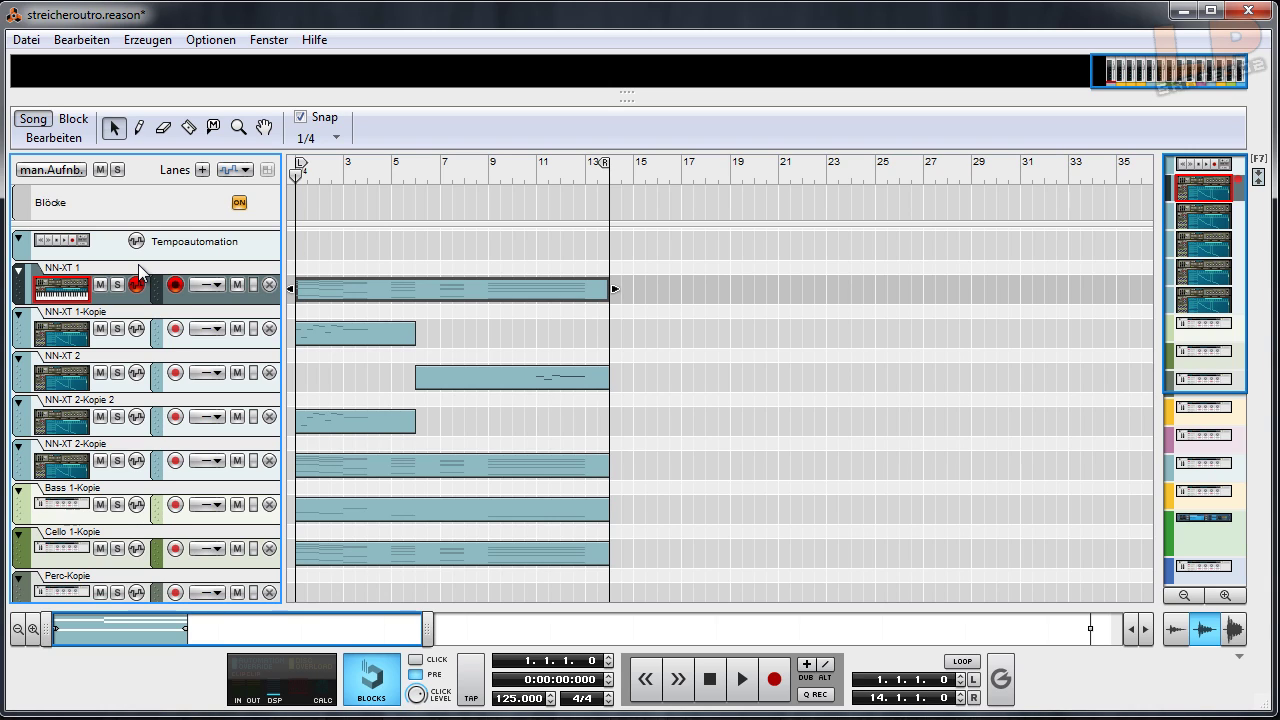
left_click(118, 359)
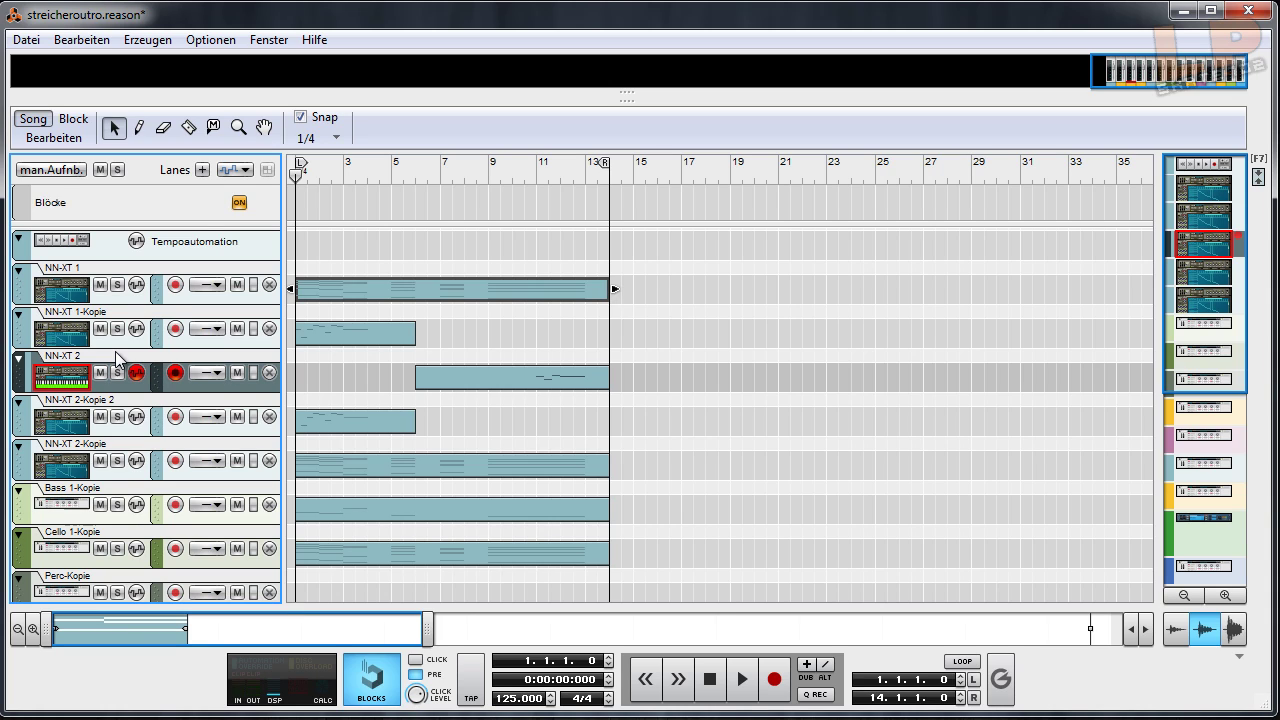
left_click(122, 270)
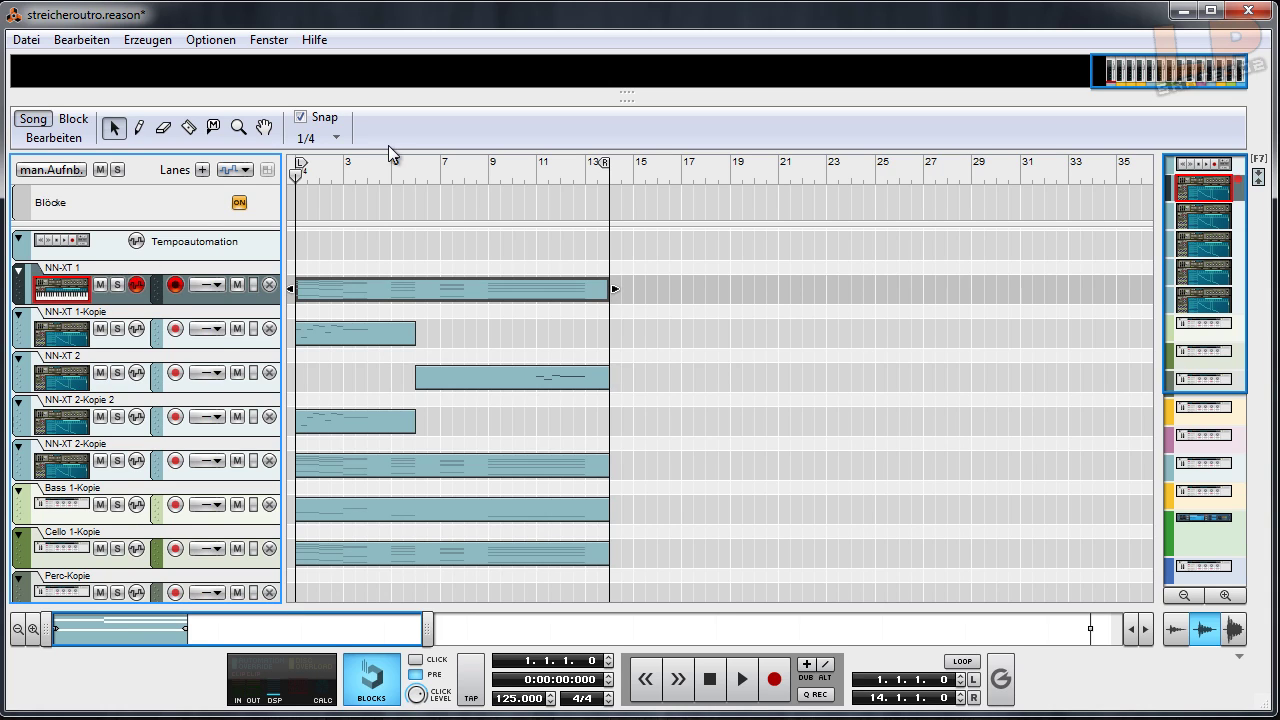
Step: Play the arrangement from bar 3, return the song position to the start and look over the track list
left_click(345, 172)
key("space")
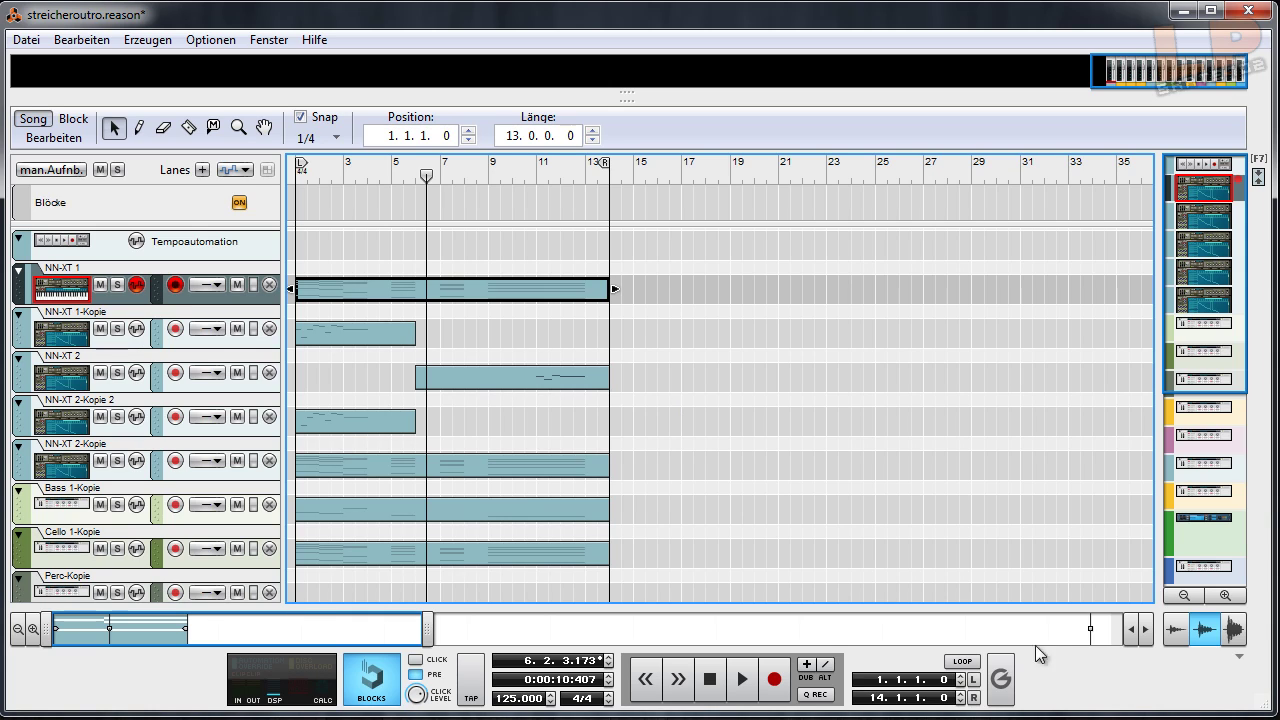
left_click(710, 679)
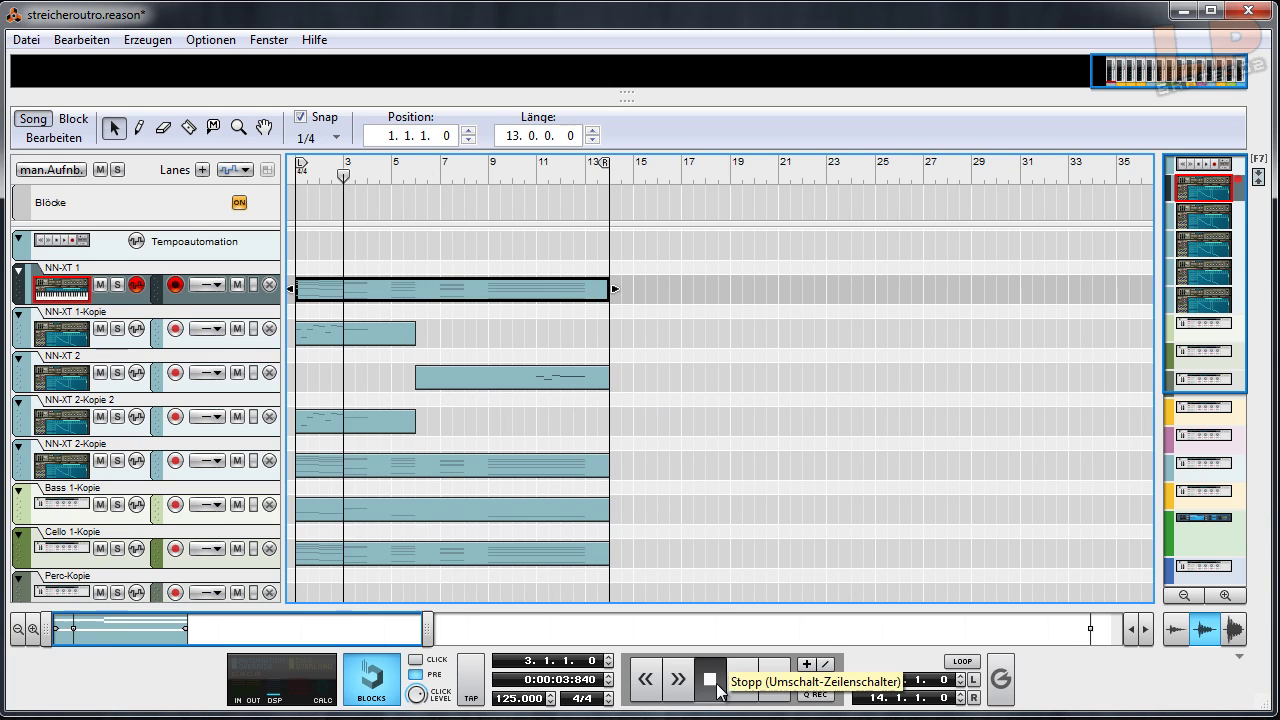
left_click(745, 503)
scroll(728, 378, "down", 7)
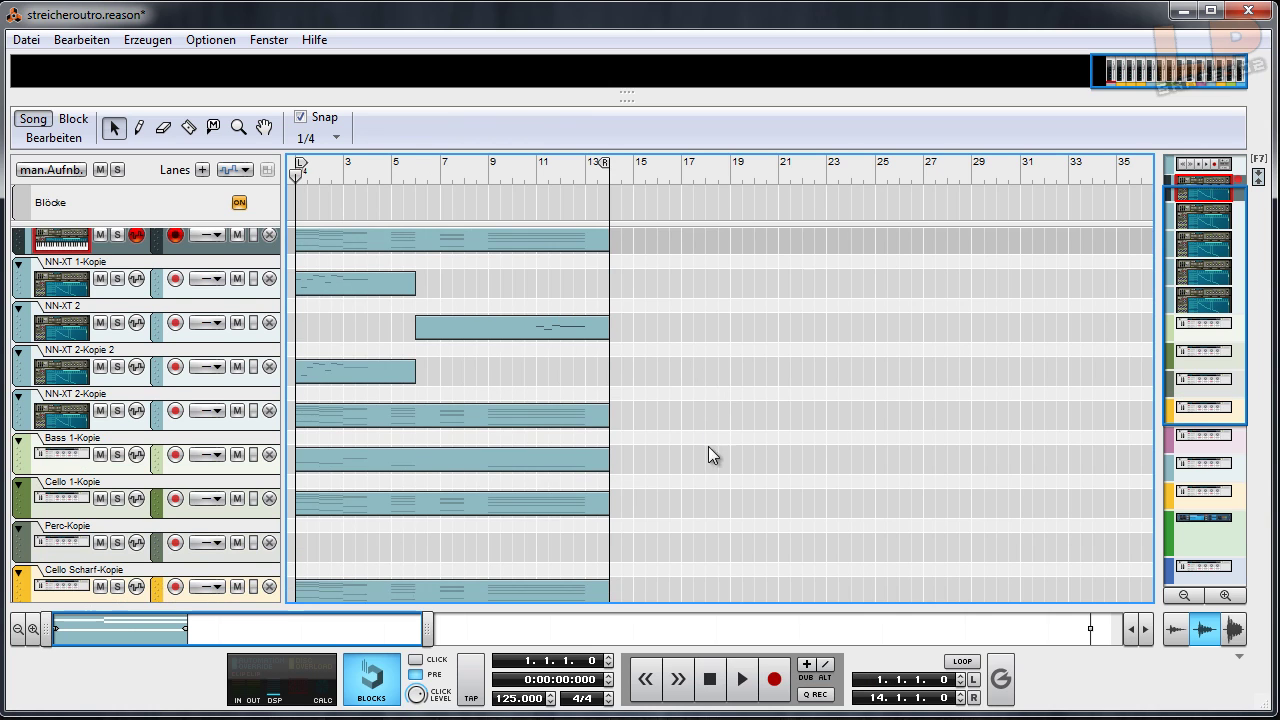
scroll(677, 517, "up", 8)
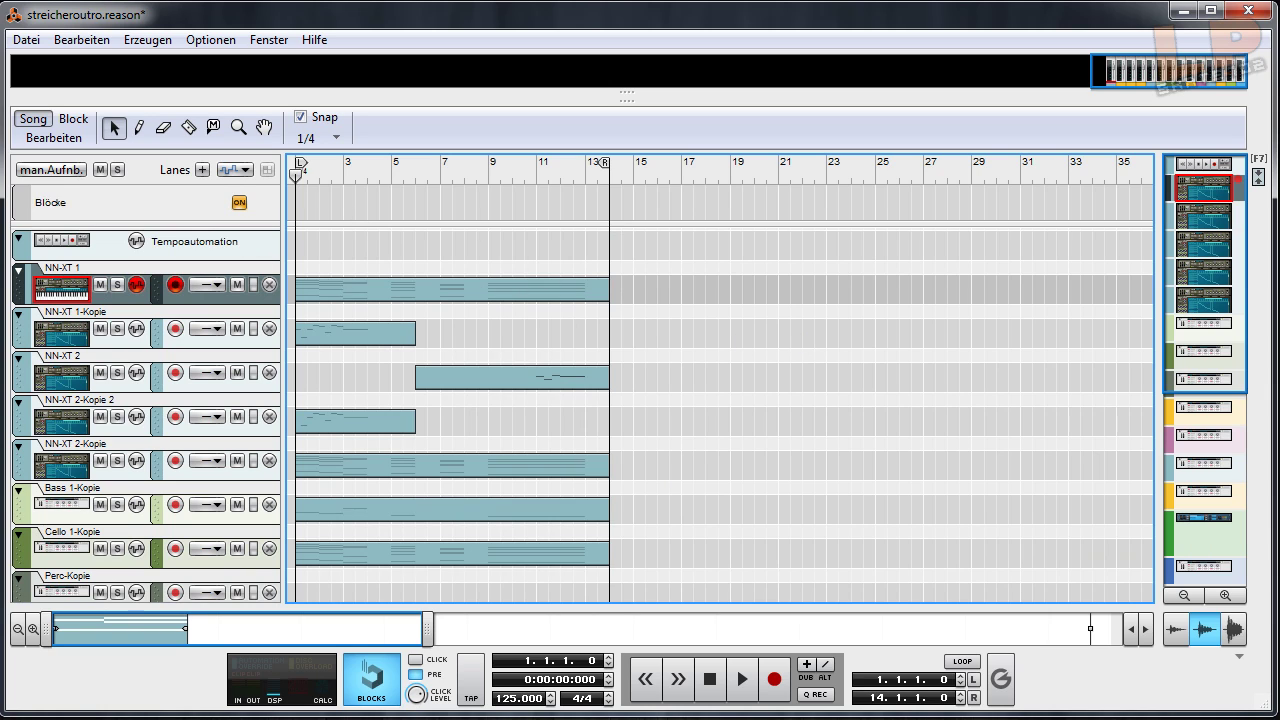
Step: Examine the notes of the five-bar NN-XT 1-Kopie clip in edit mode and return to the arrangement
left_click(72, 320)
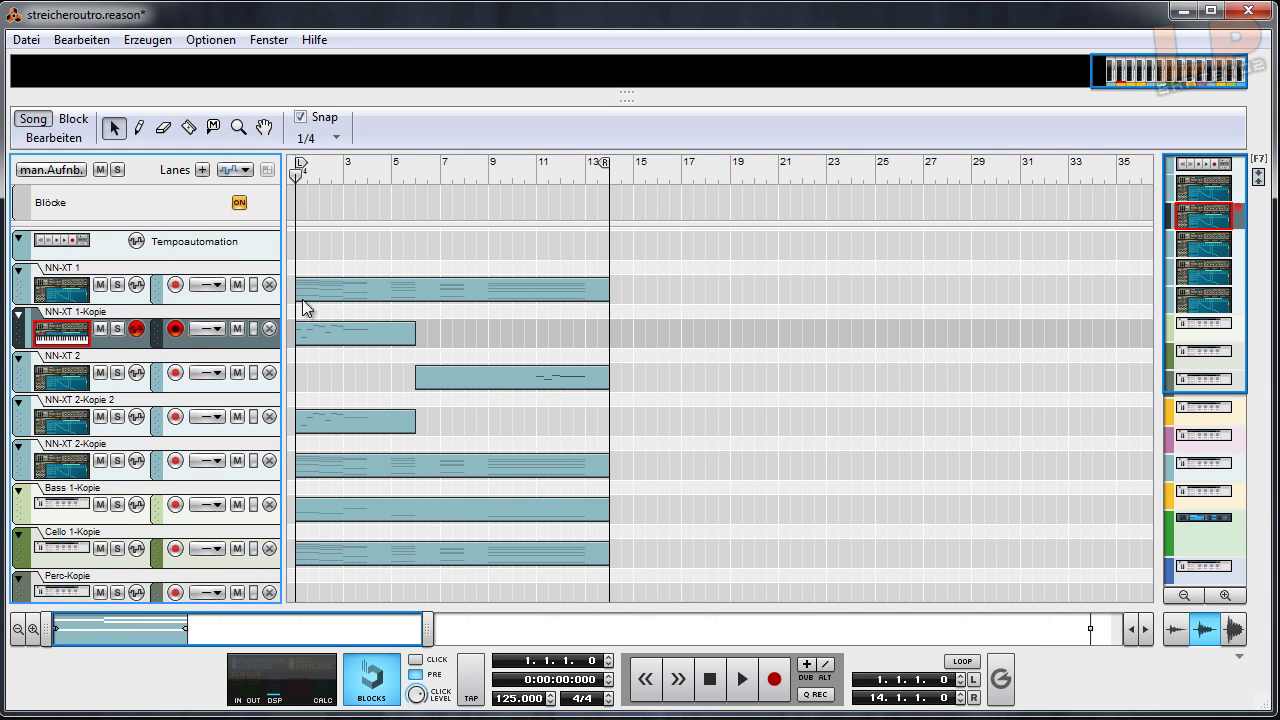
left_click(350, 335)
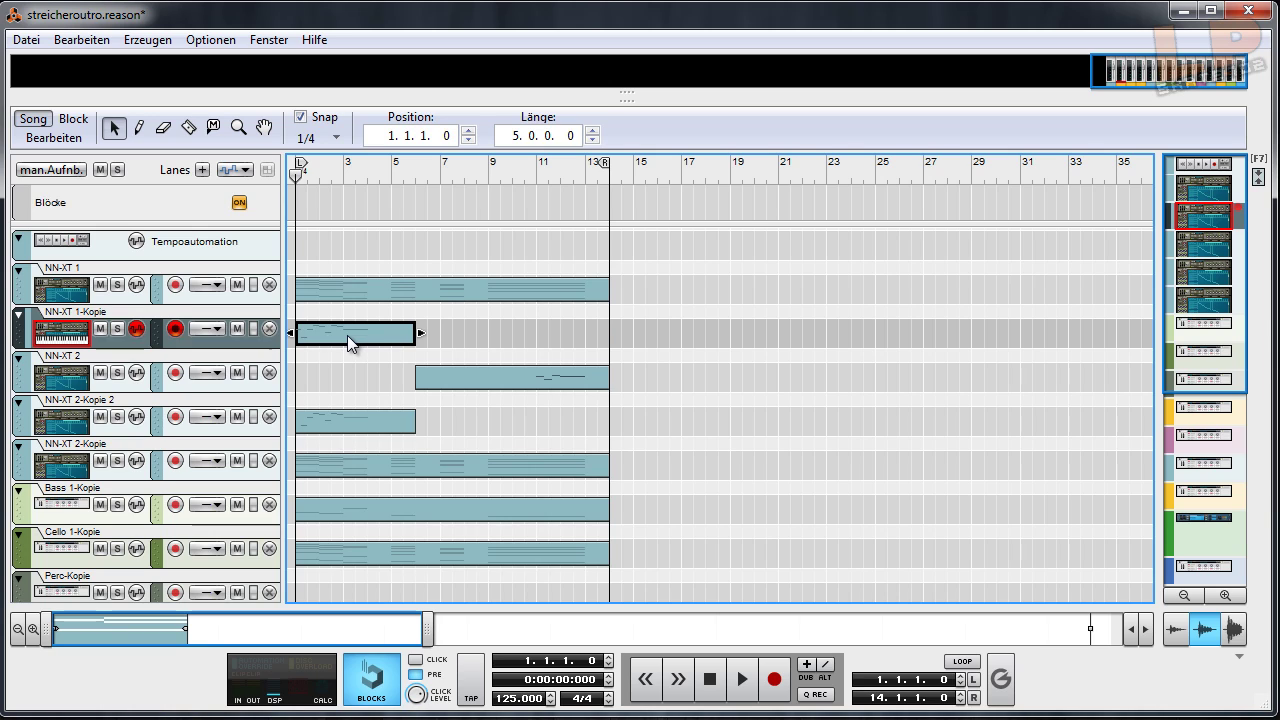
left_click(95, 278)
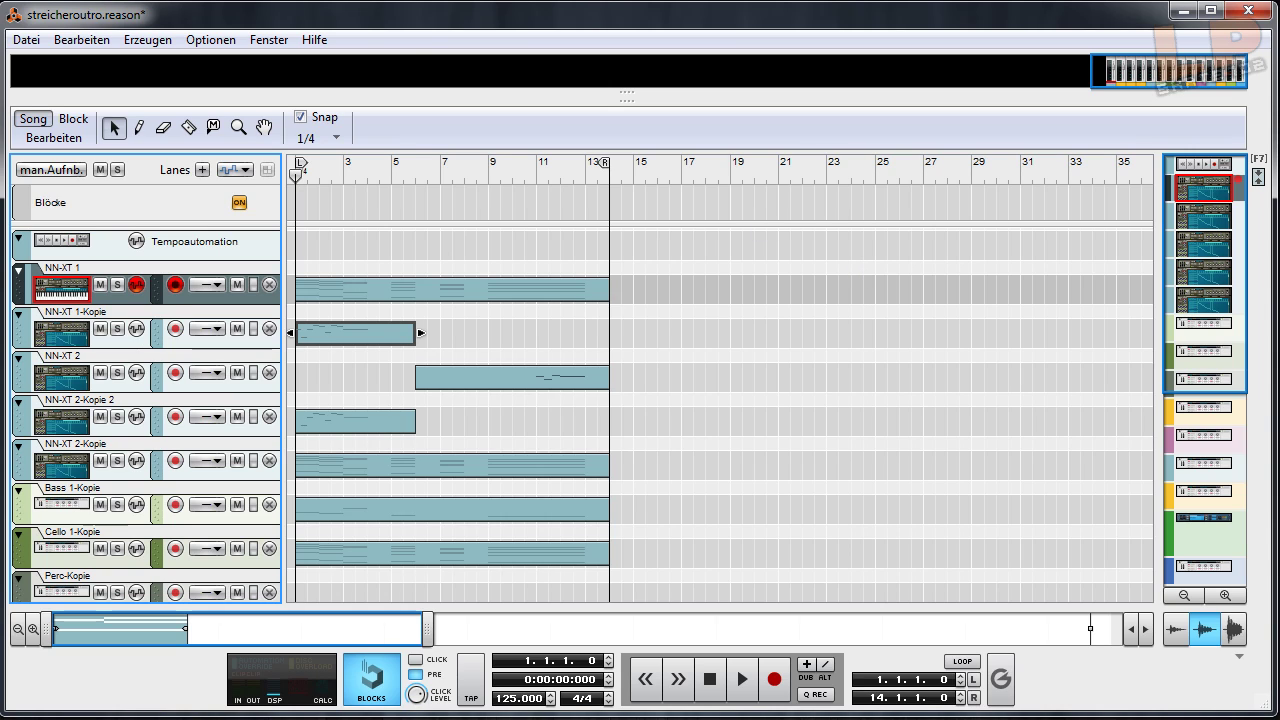
double_click(346, 330)
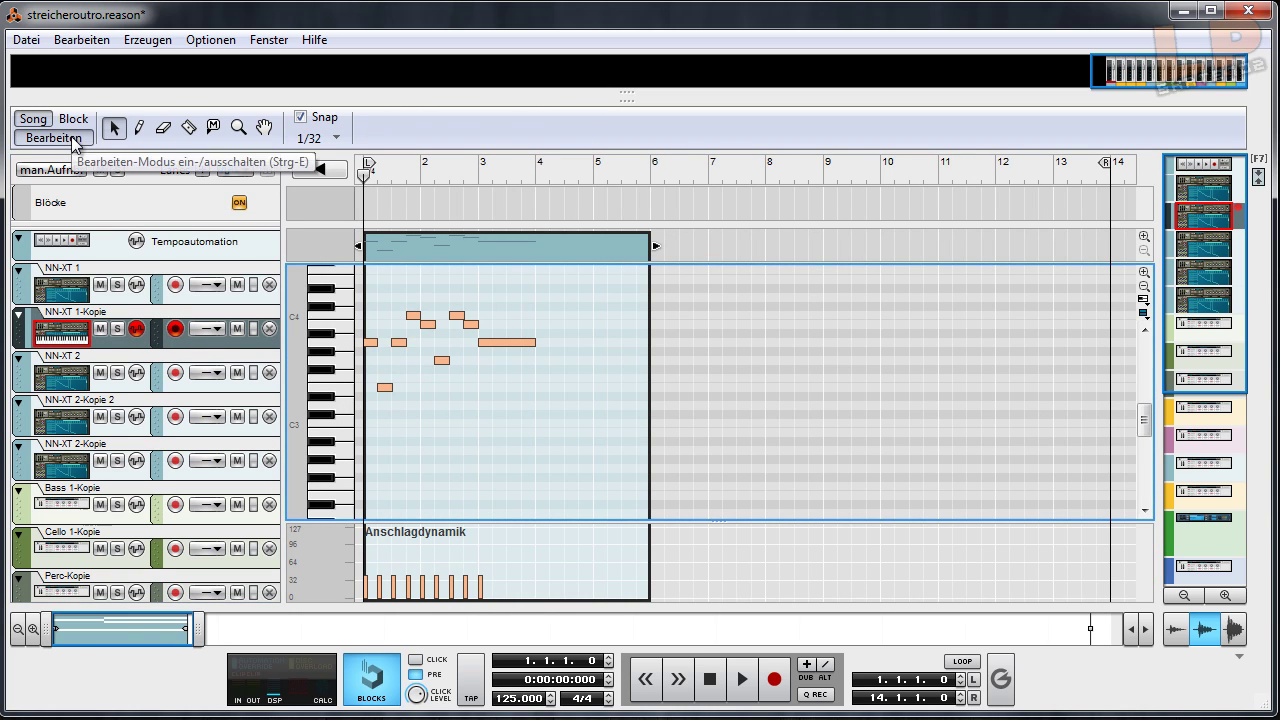
left_click(71, 140)
left_click(741, 263)
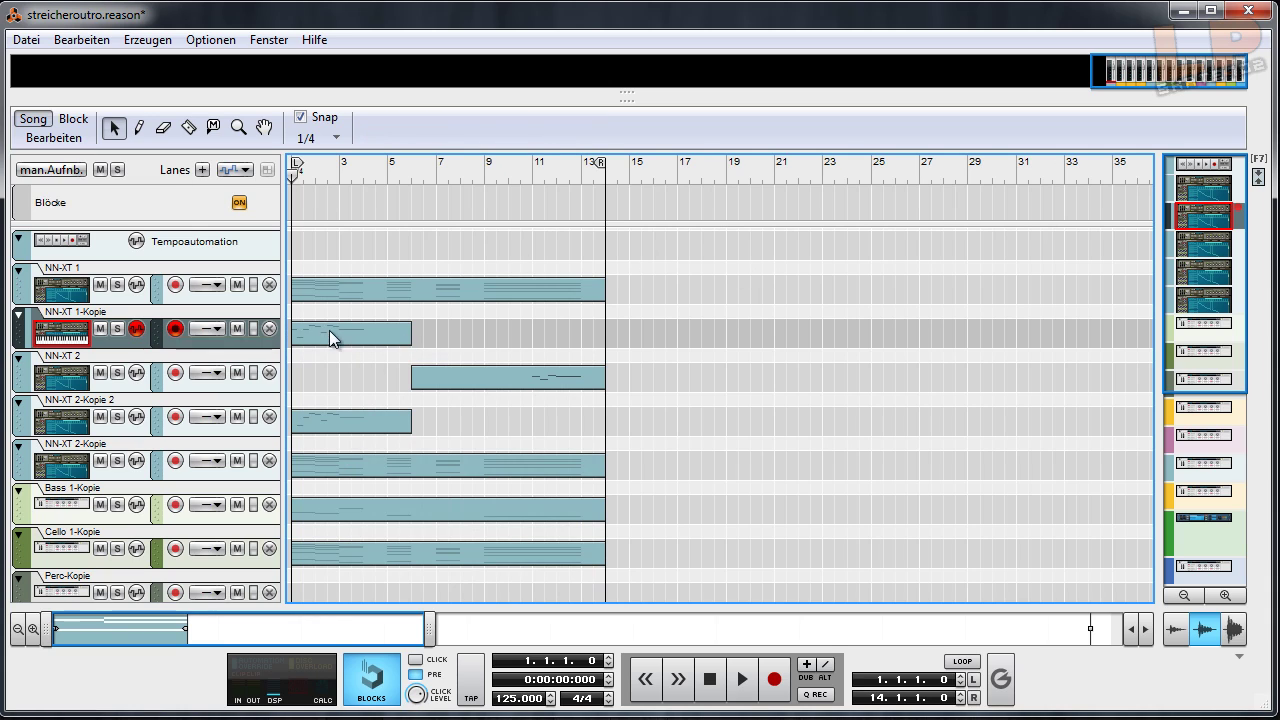
Step: Select the eight-bar NN-XT 2 clip and play the arrangement from bar 11 into bar 12, stopping there
left_click(544, 382)
left_click(533, 170)
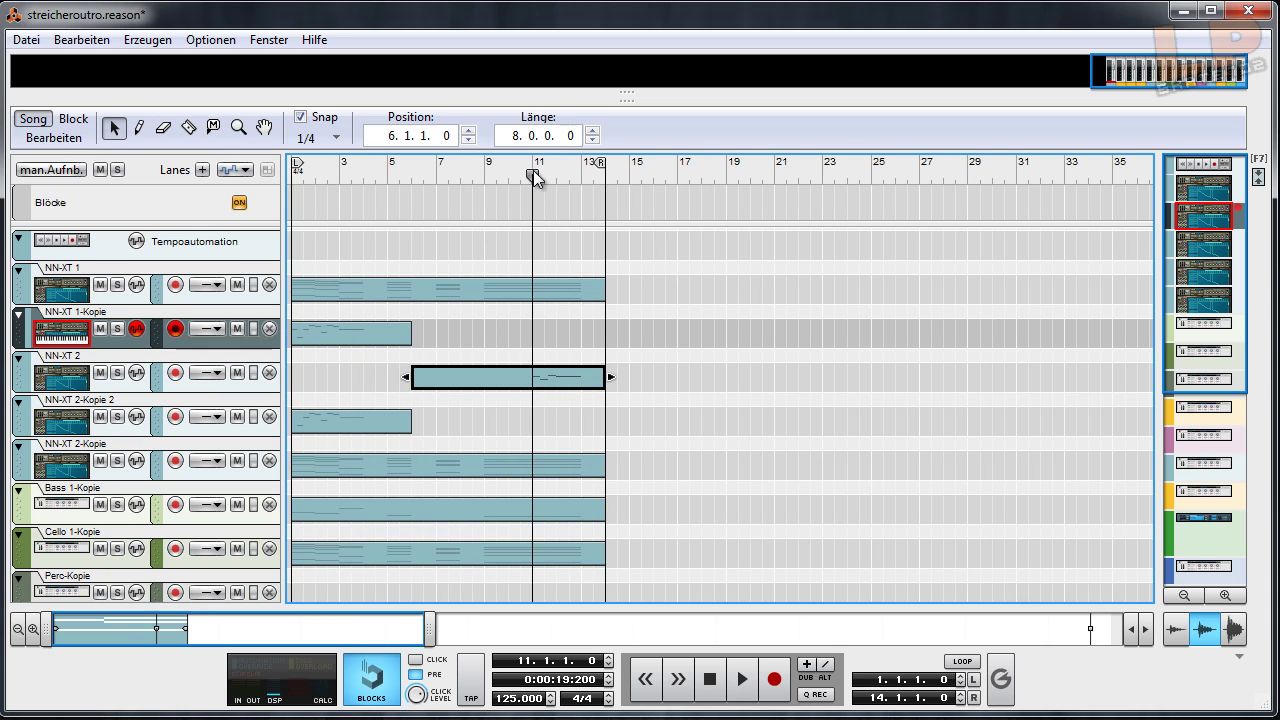
key("space")
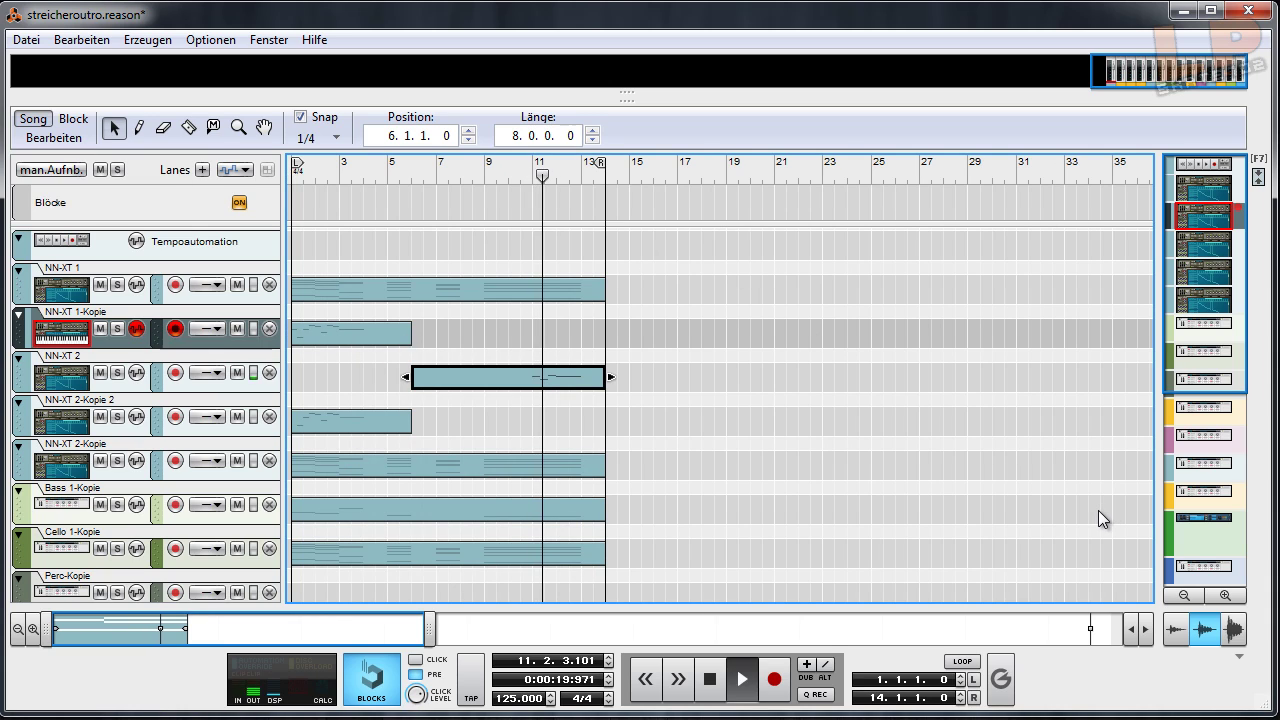
key("space")
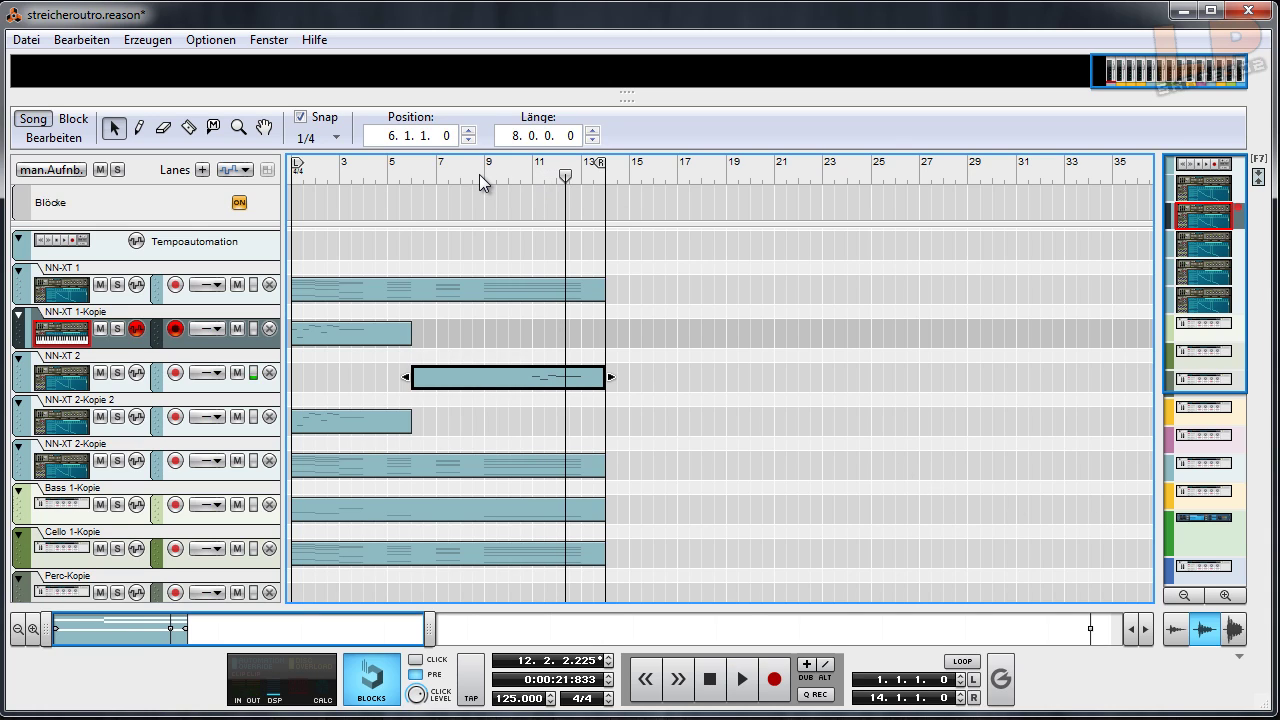
Step: Play the arrangement from bar 9 into bar 10, stop playback and deselect the NN-XT 2 clip
left_click(480, 174)
left_click_drag(481, 174, 487, 174)
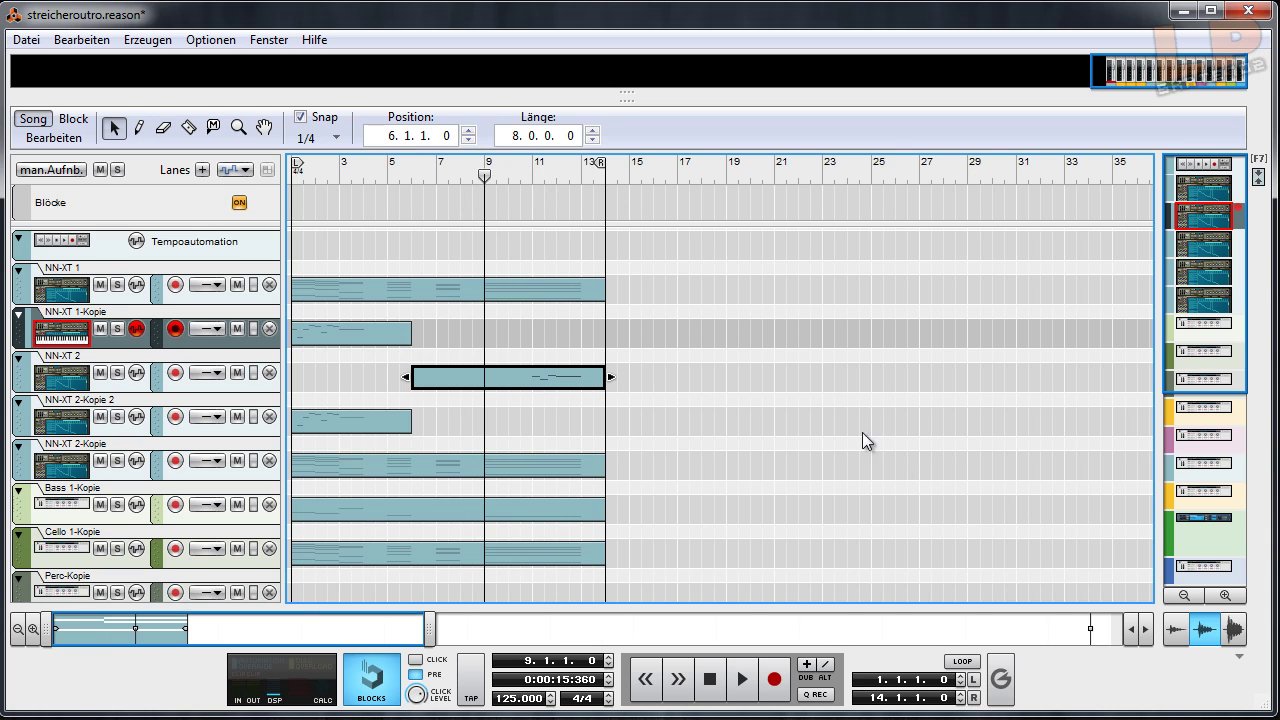
key("space")
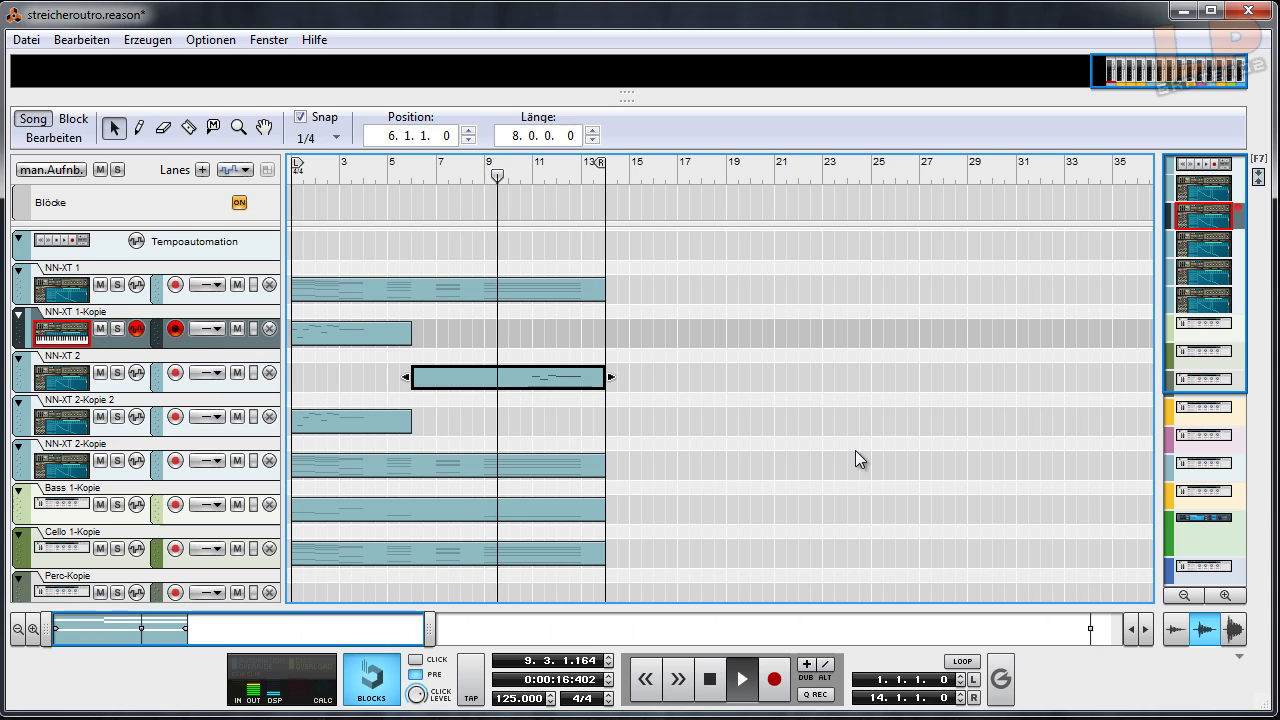
key("space")
left_click(804, 392)
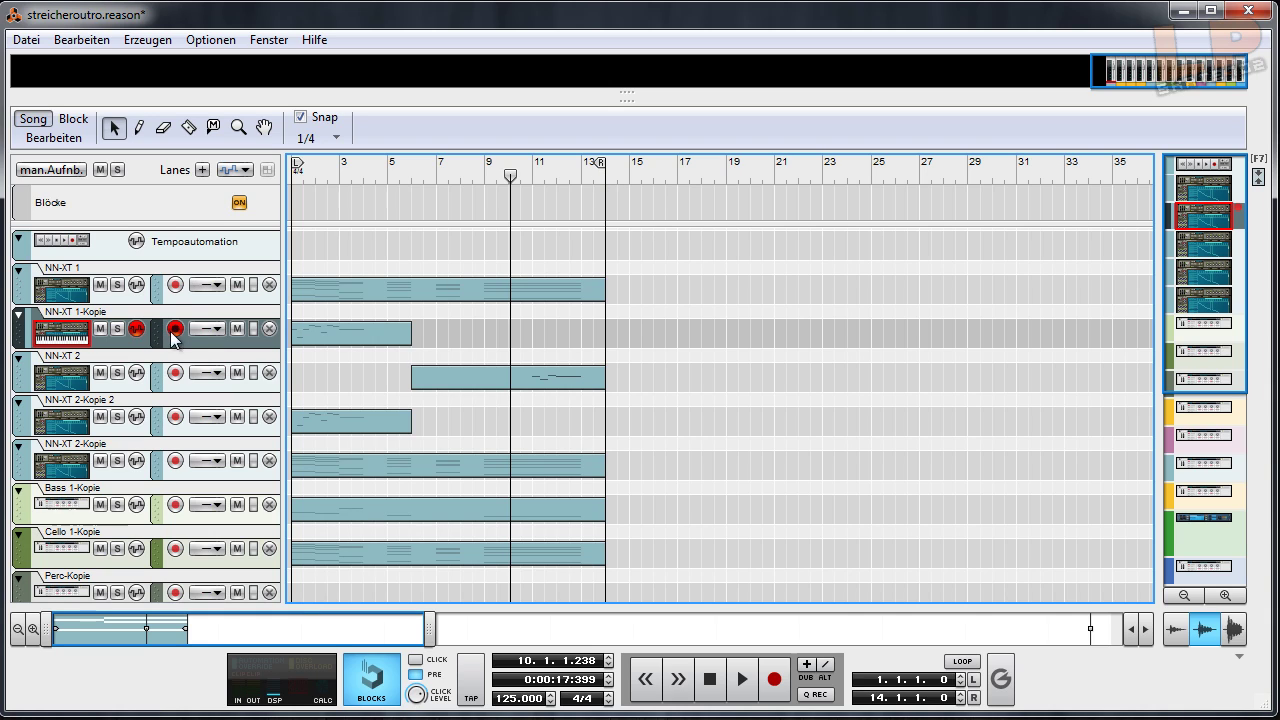
Step: Make NN-XT 2 and then Cello 1-Kopie the active track, looking over the tracks down to Complex Strings-Kopie
left_click(178, 370)
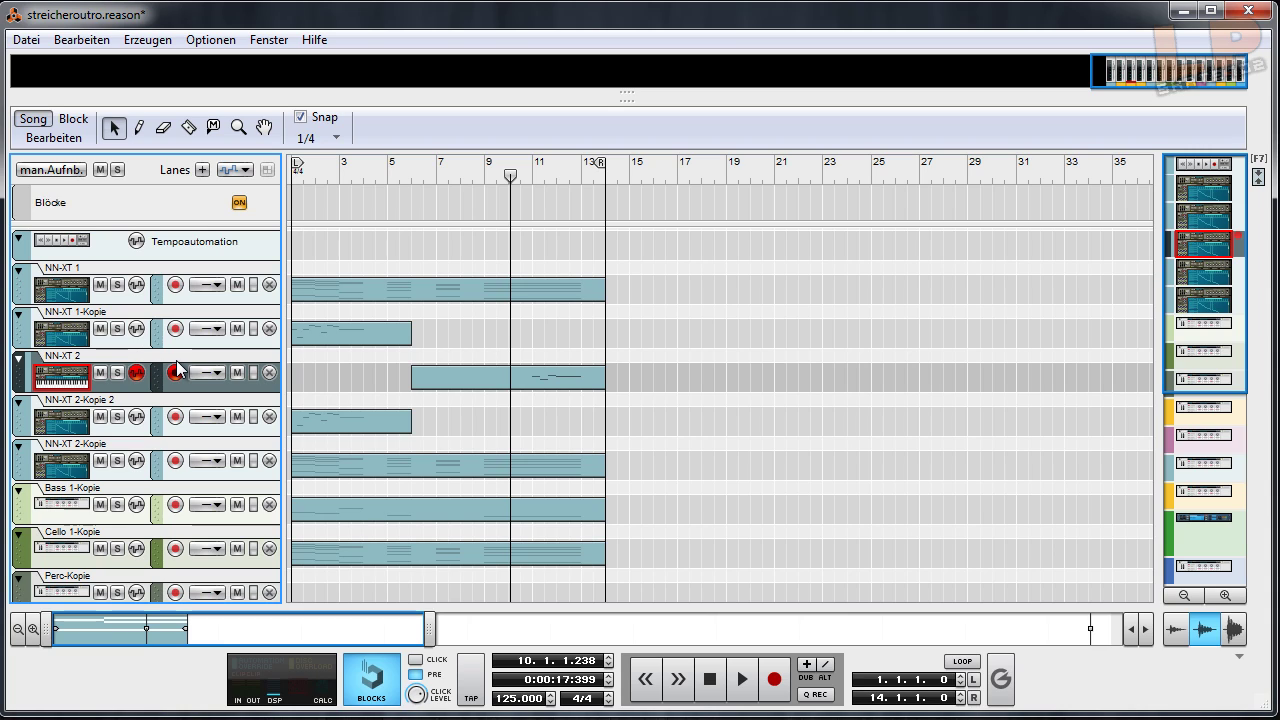
left_click(745, 247)
scroll(654, 413, "down", 2)
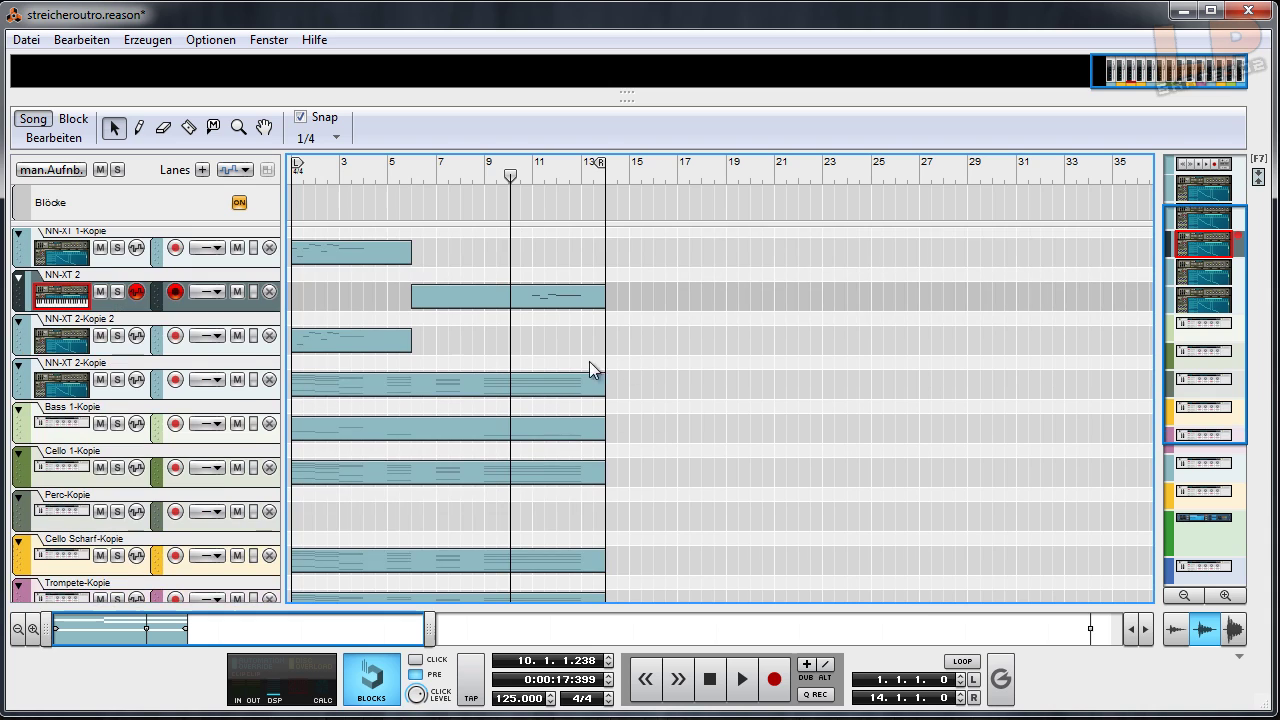
left_click(95, 455)
scroll(121, 500, "down", 5)
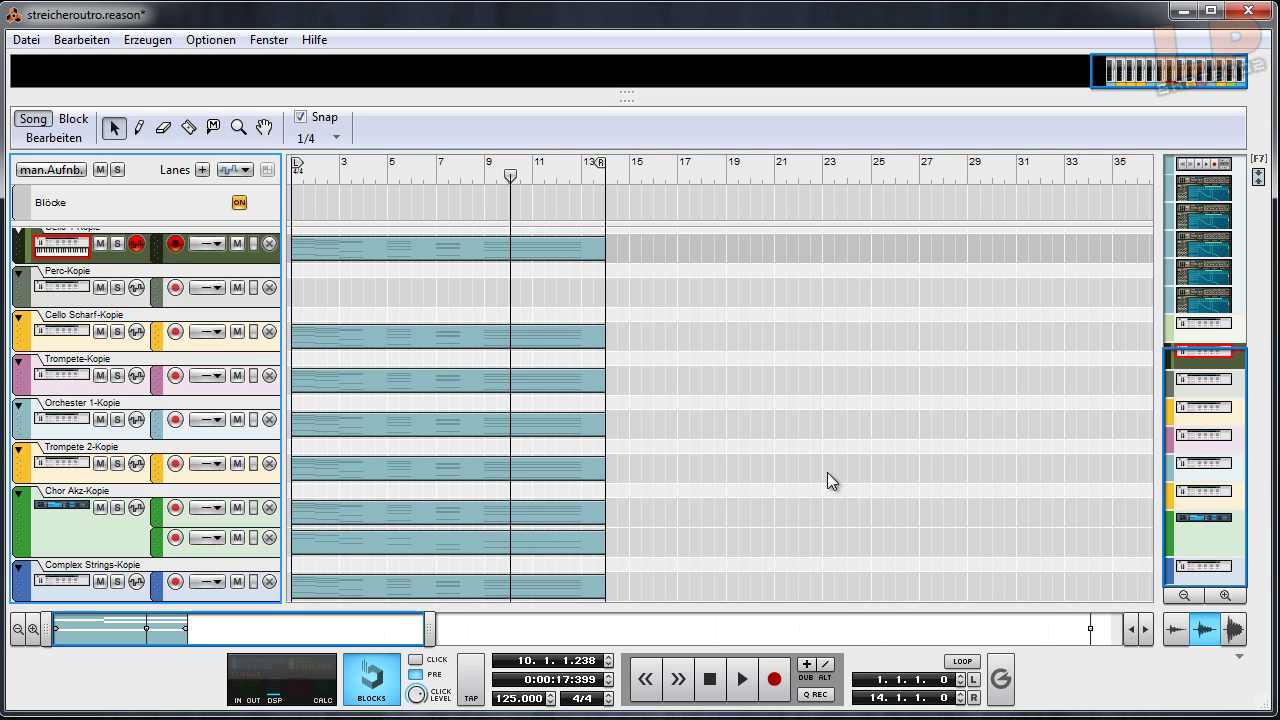
left_click(821, 394)
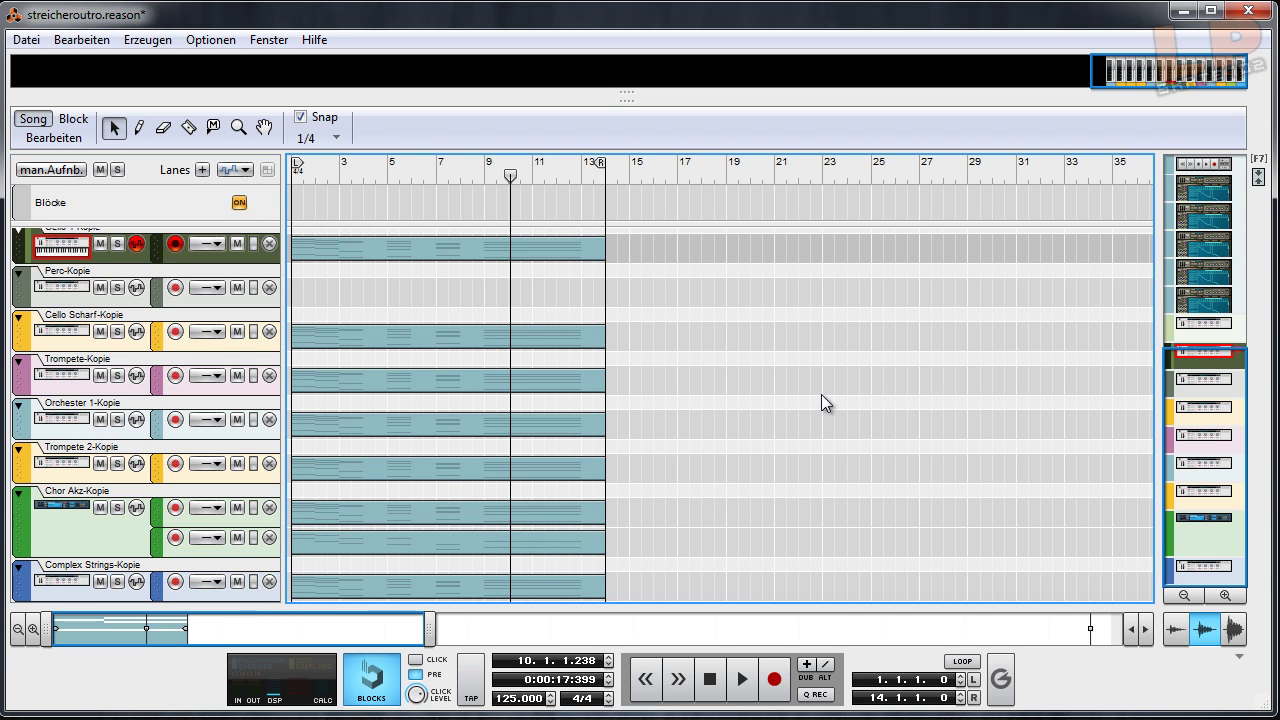
Step: Examine the channel faders in the mixer and return to the sequencer
key("F5")
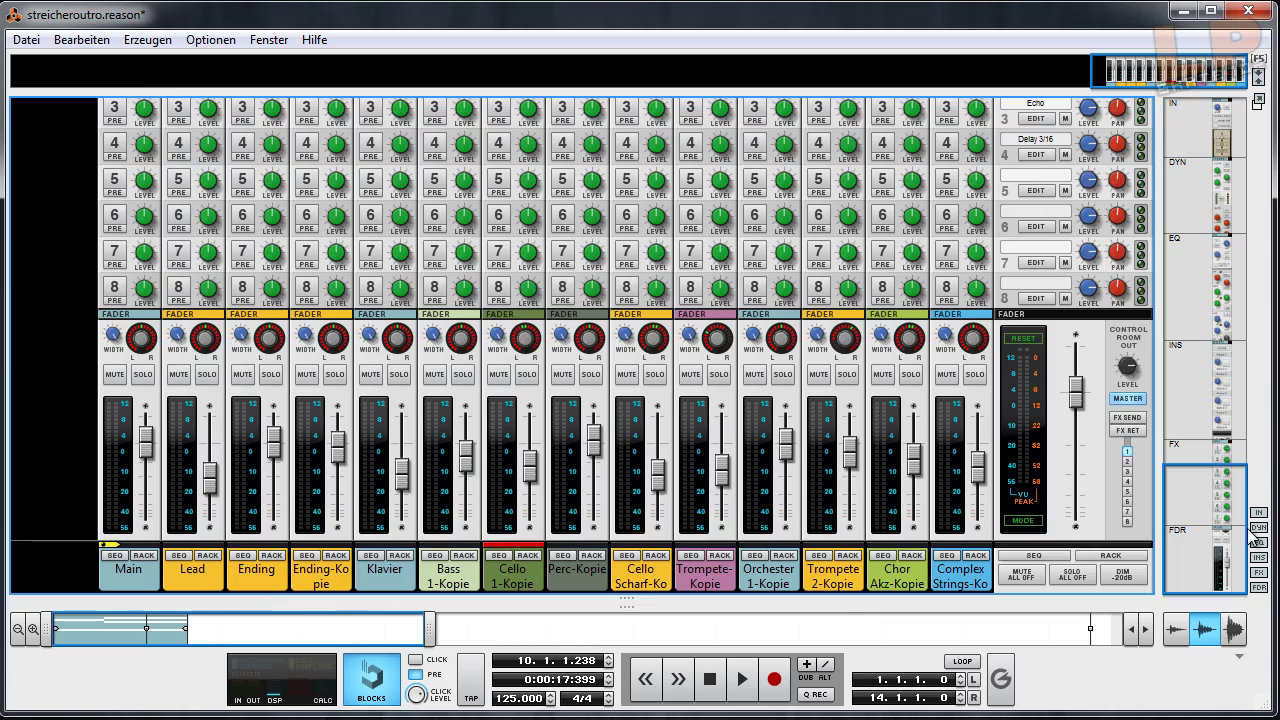
left_click_drag(1208, 505, 1220, 572)
key("F5+F6+F7")
key("F7")
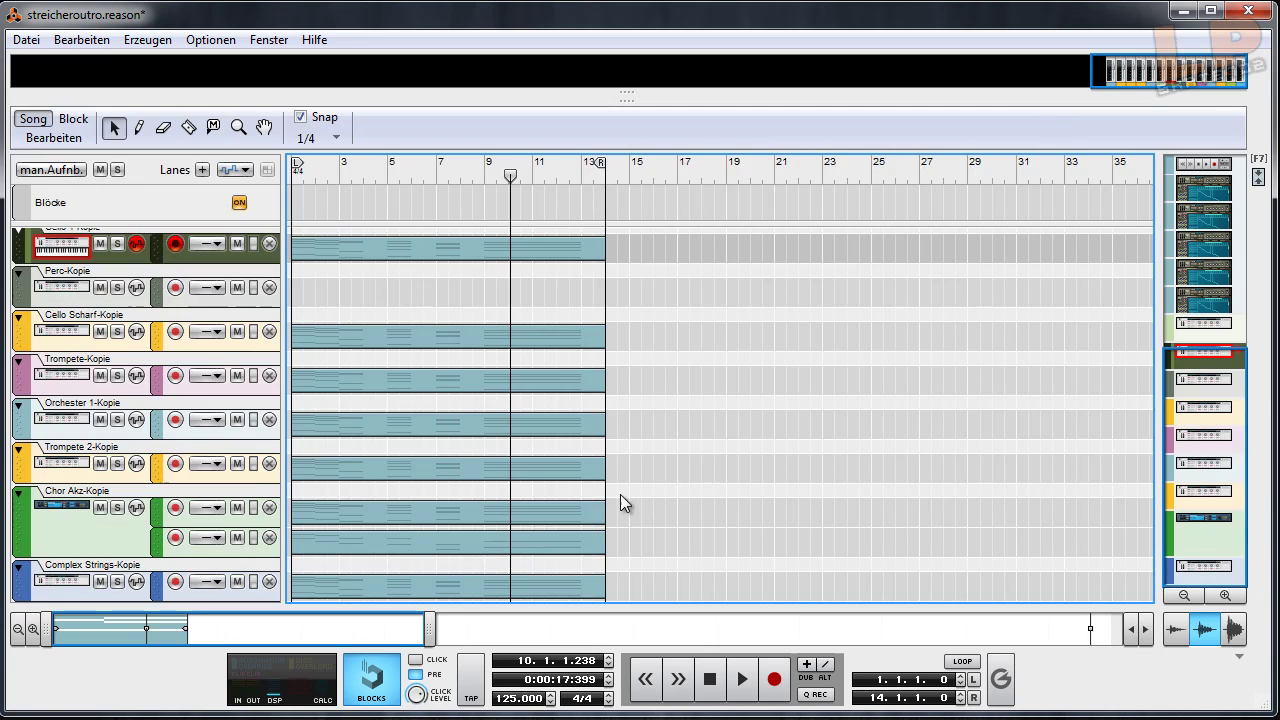
key("F5")
key("F7")
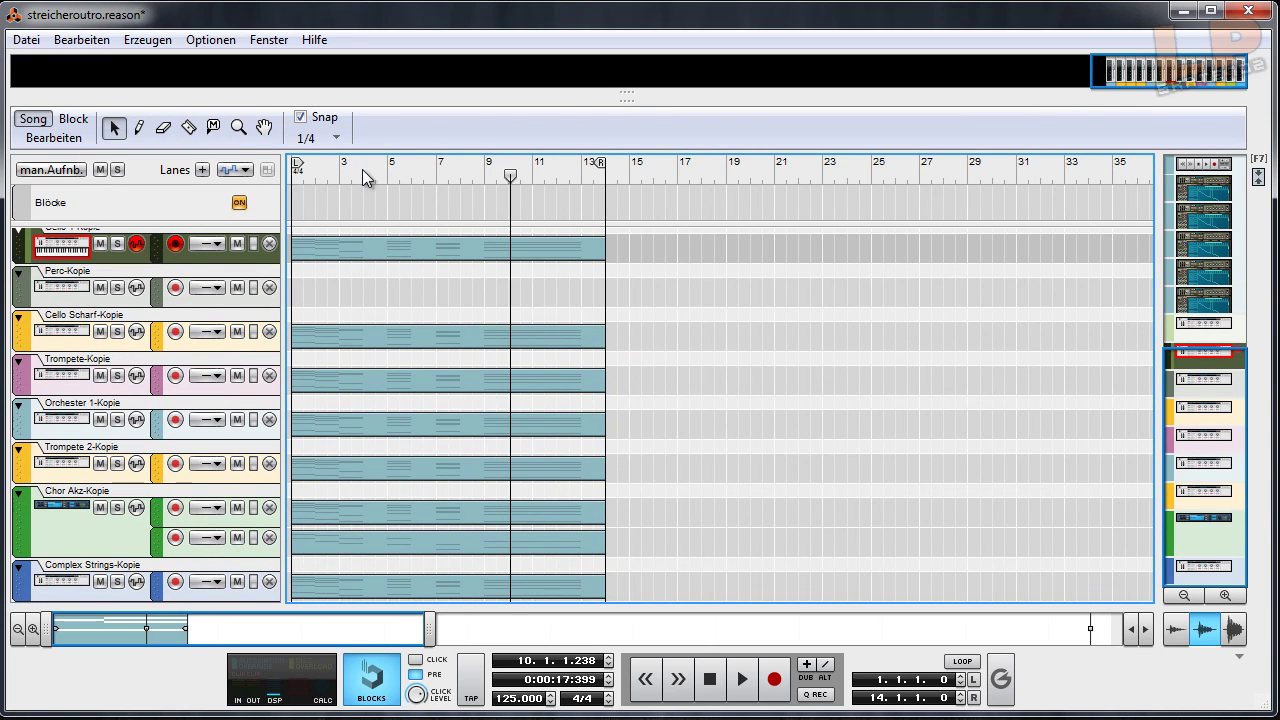
Step: Return the song position to bar 1 and look through the whole track list, ending at the NN-XT tracks
key("KP_0")
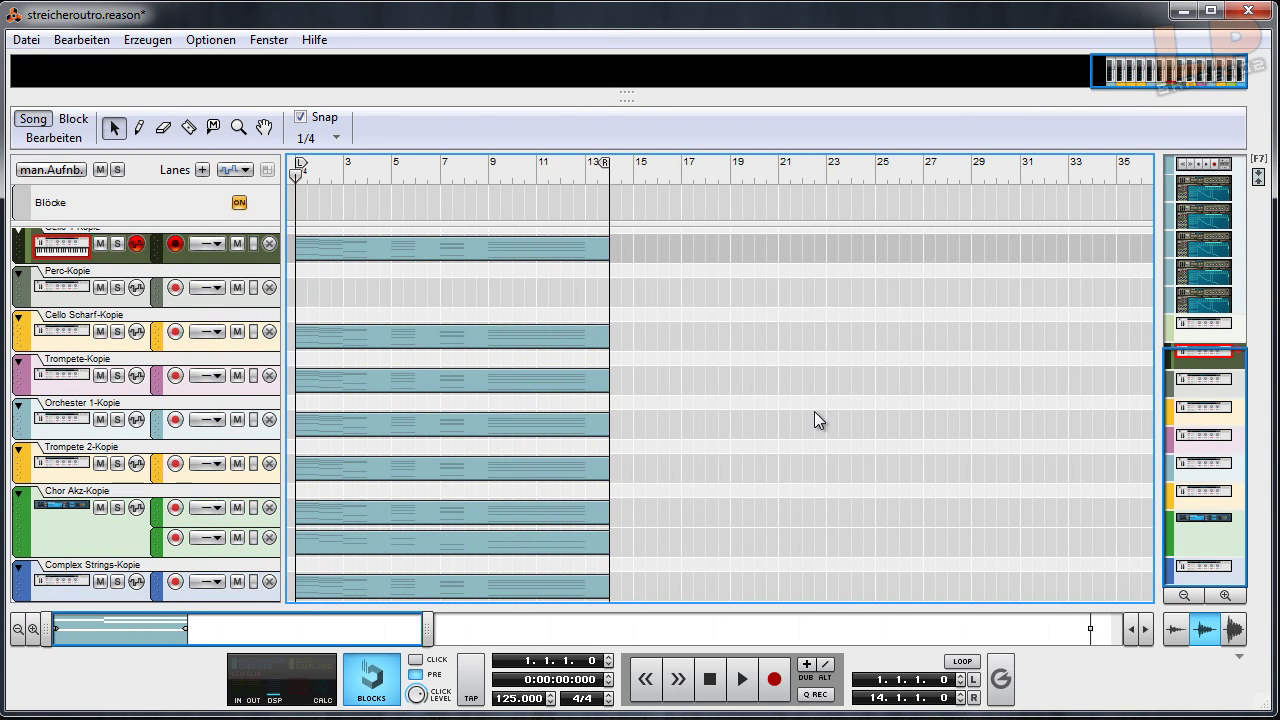
scroll(814, 420, "up", 5)
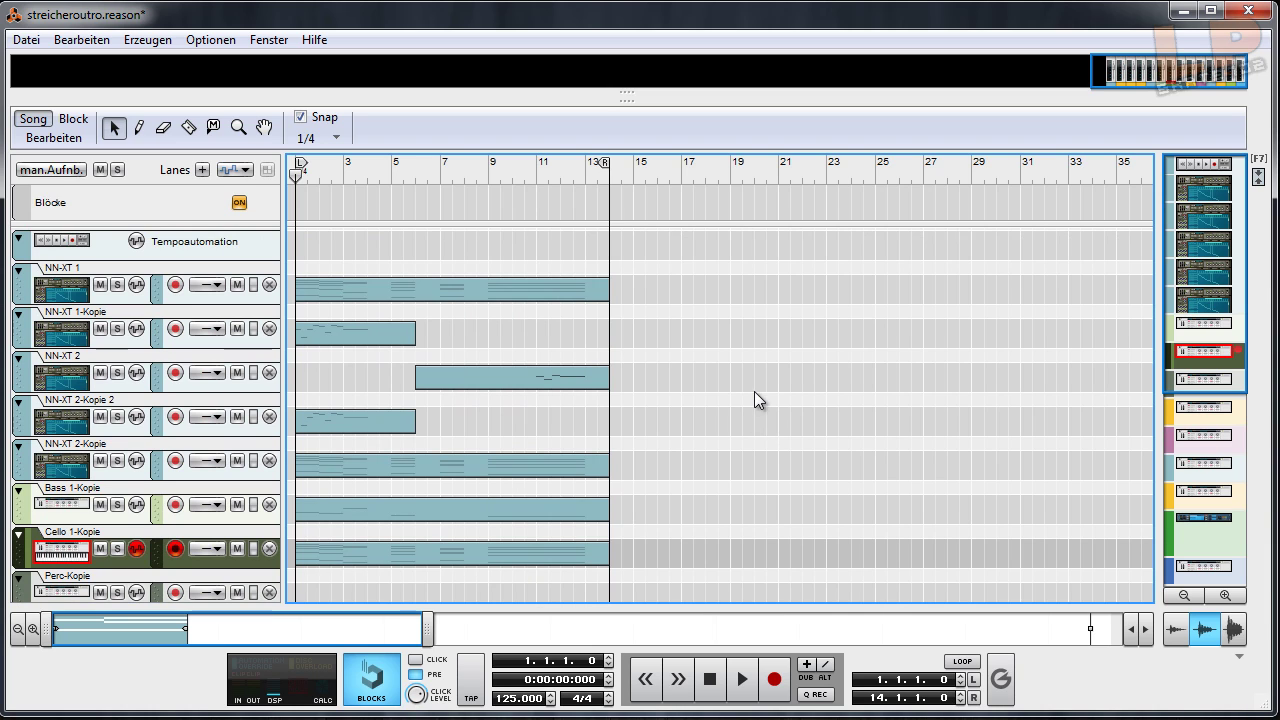
scroll(665, 390, "down", 5)
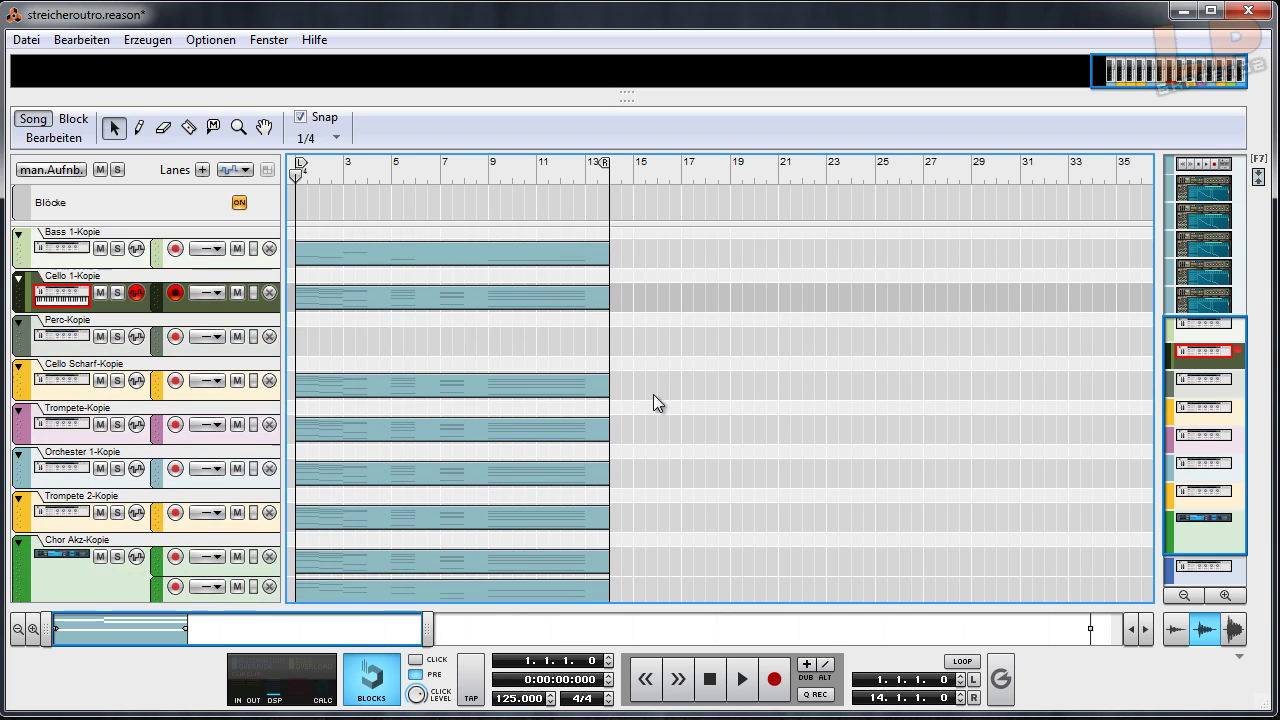
scroll(615, 455, "up", 5)
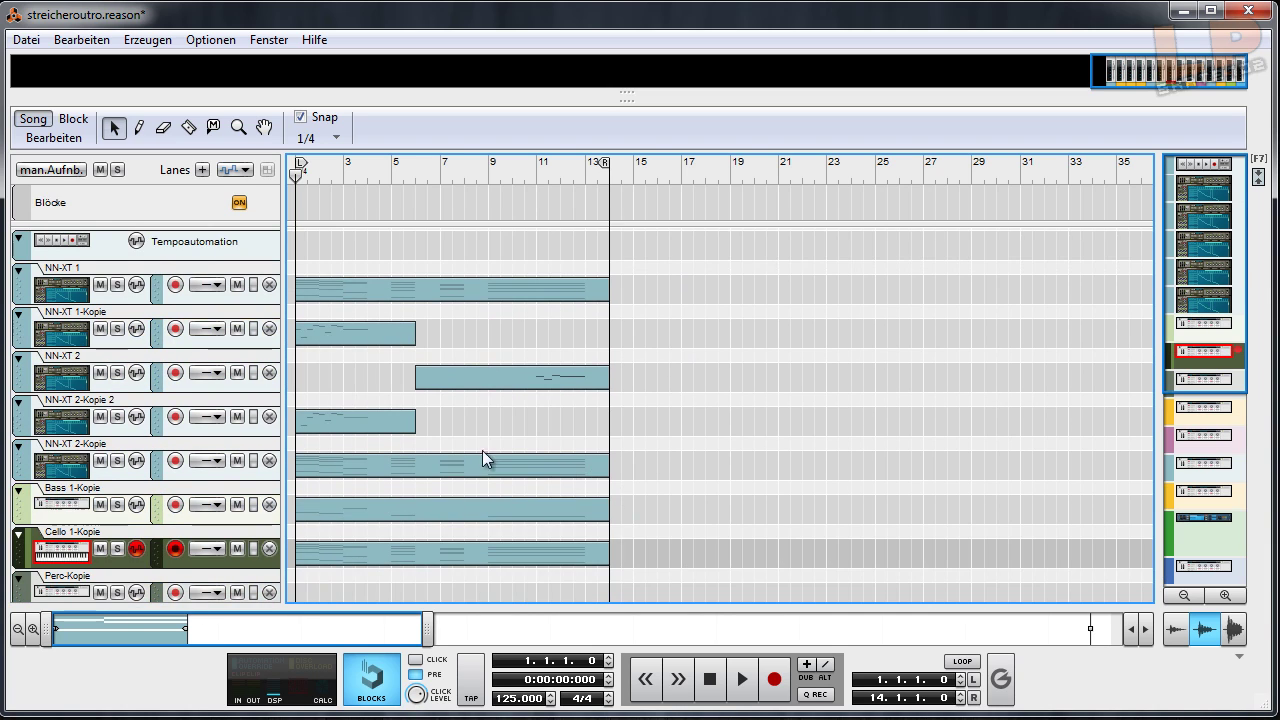